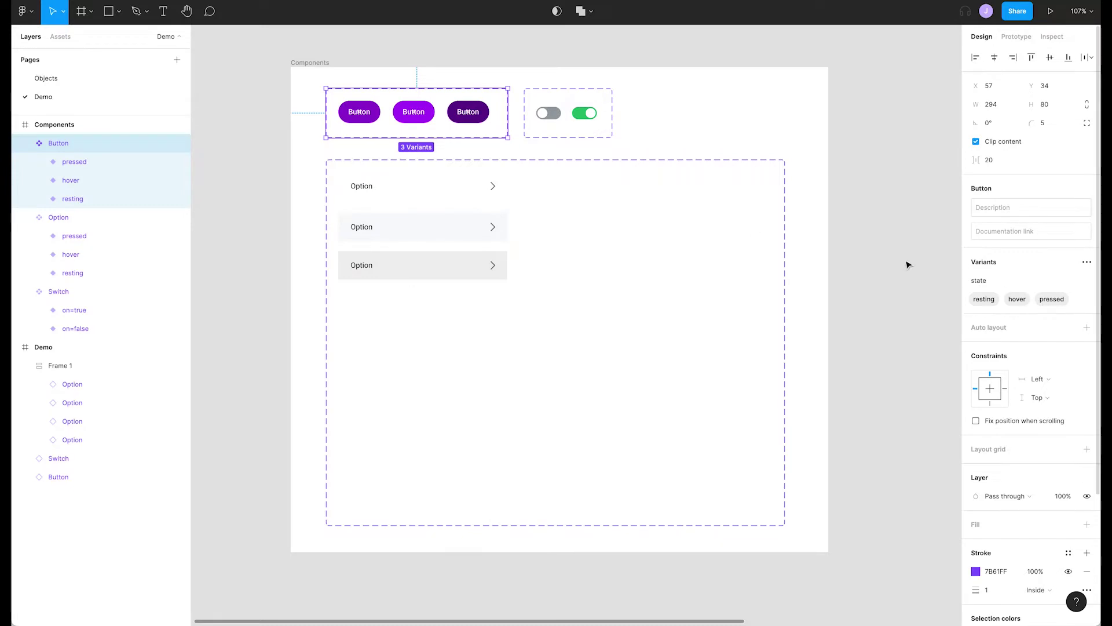
Return to the Button component set and zoom in on its variants in Prototype mode
left_click(583, 136)
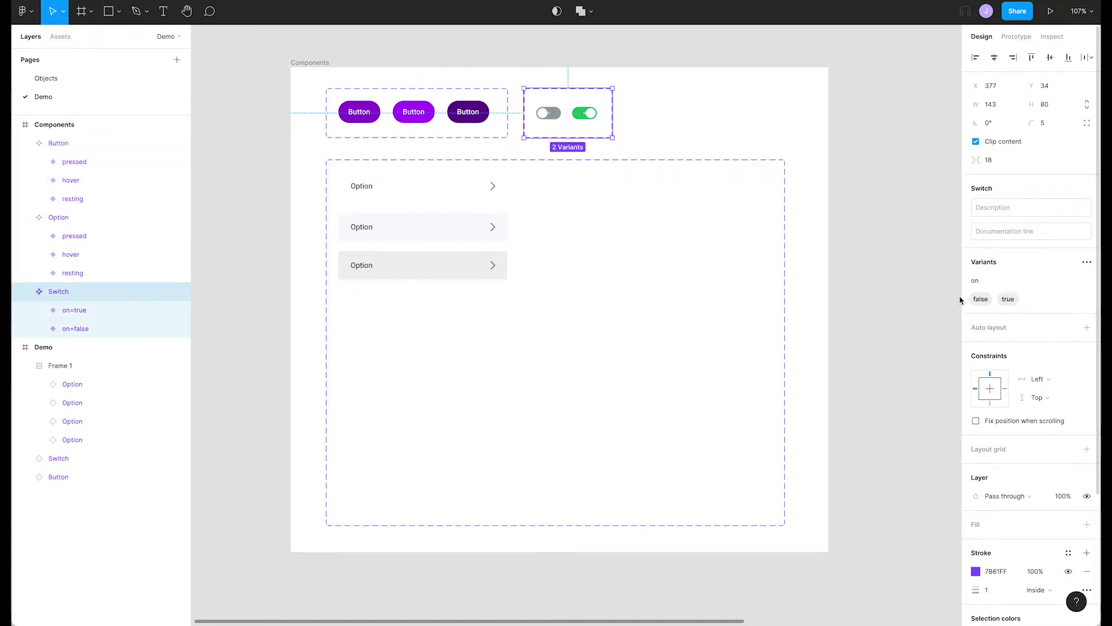
left_click(581, 161)
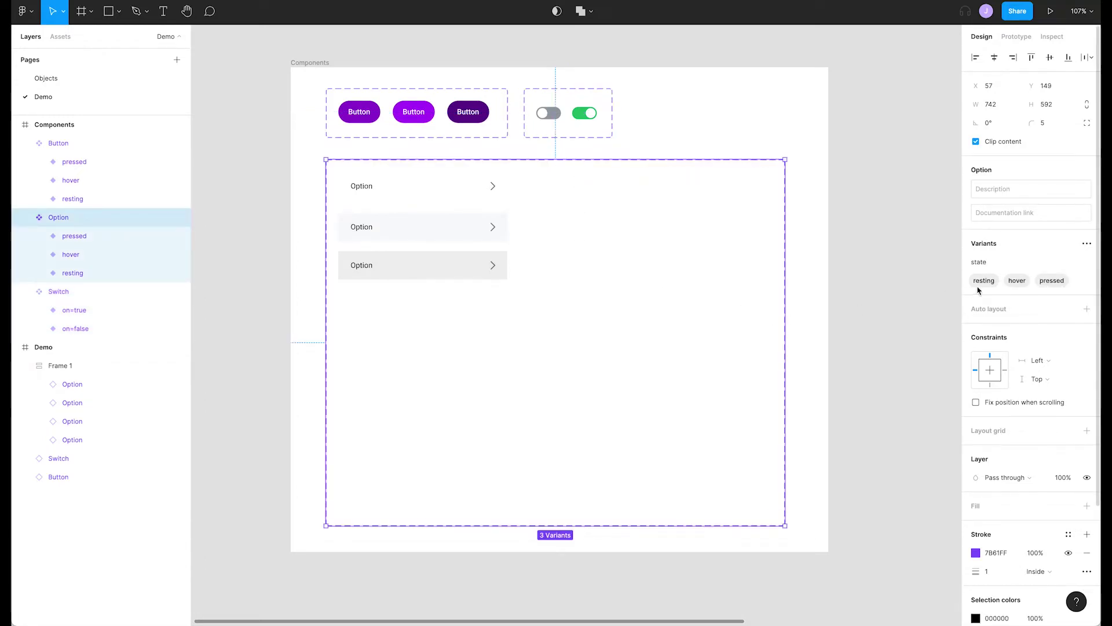
key("shift+Tab")
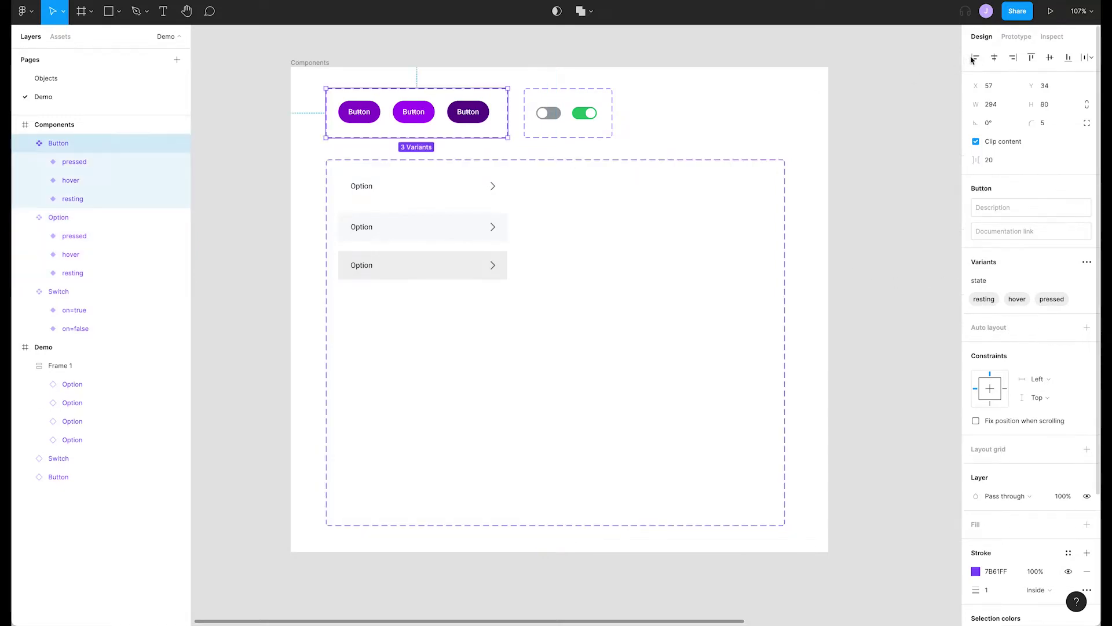
left_click(1007, 40)
key("z")
left_click_drag(280, 58, 579, 215)
scroll(643, 390, "down", 2)
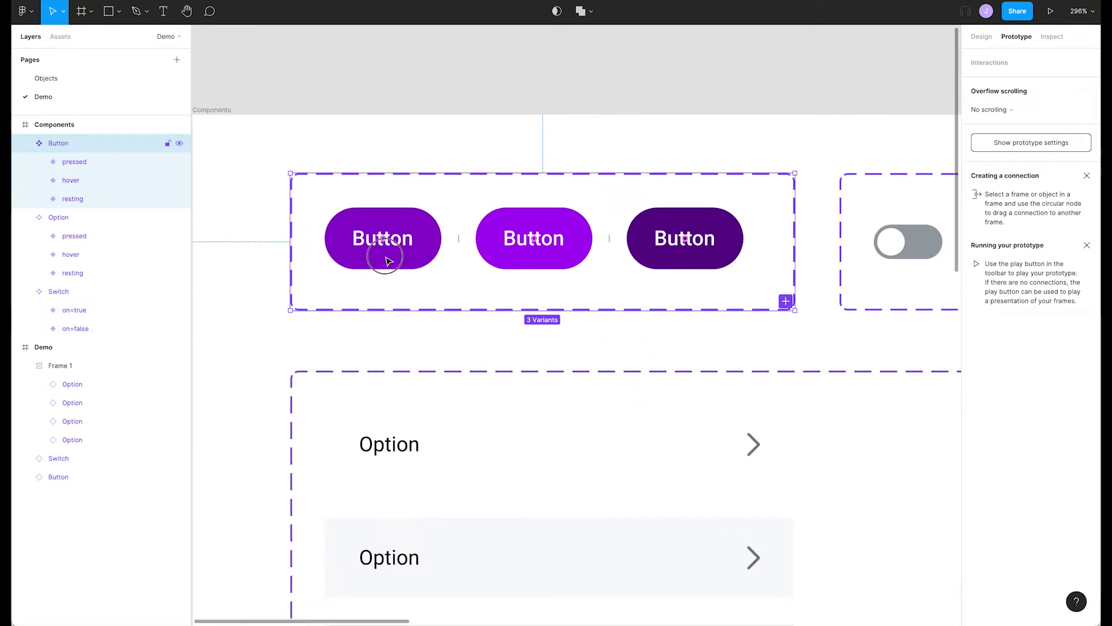
Connect the resting Button to the hover variant, triggered While hovering
left_click(387, 260)
left_click_drag(442, 238, 484, 243)
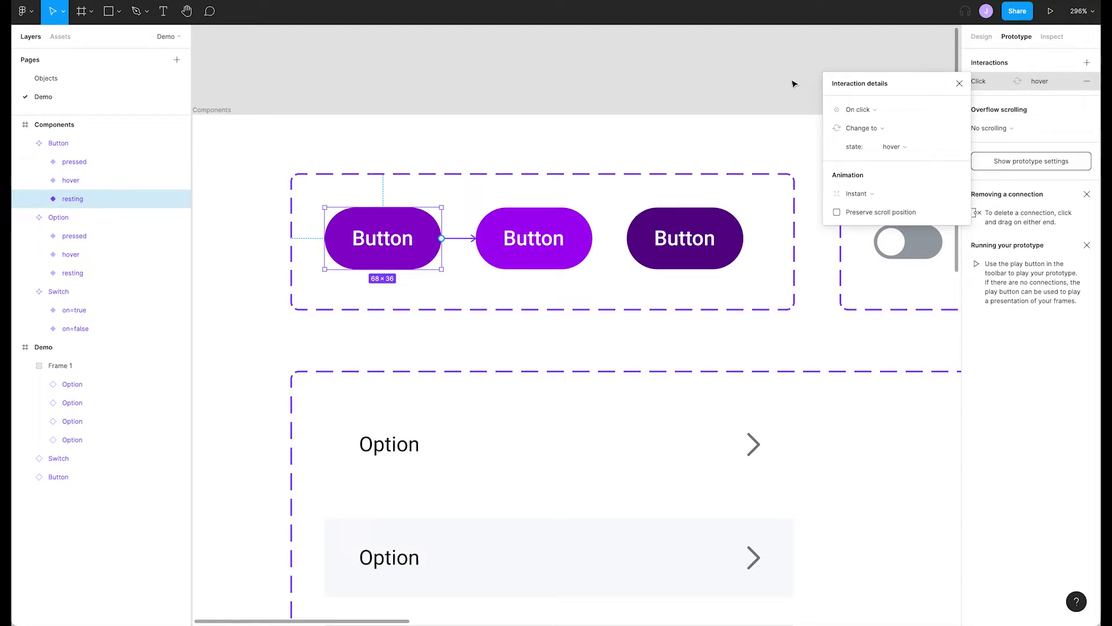
left_click(892, 118)
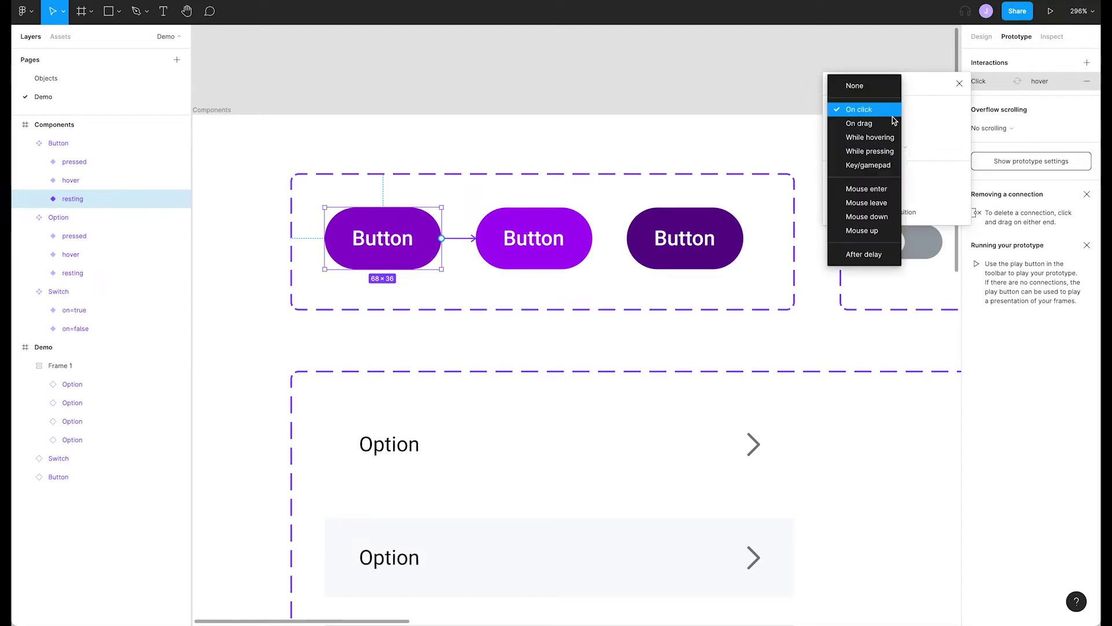
left_click(885, 140)
Connect the hover Button to the pressed variant, triggered While pressing
left_click(556, 249)
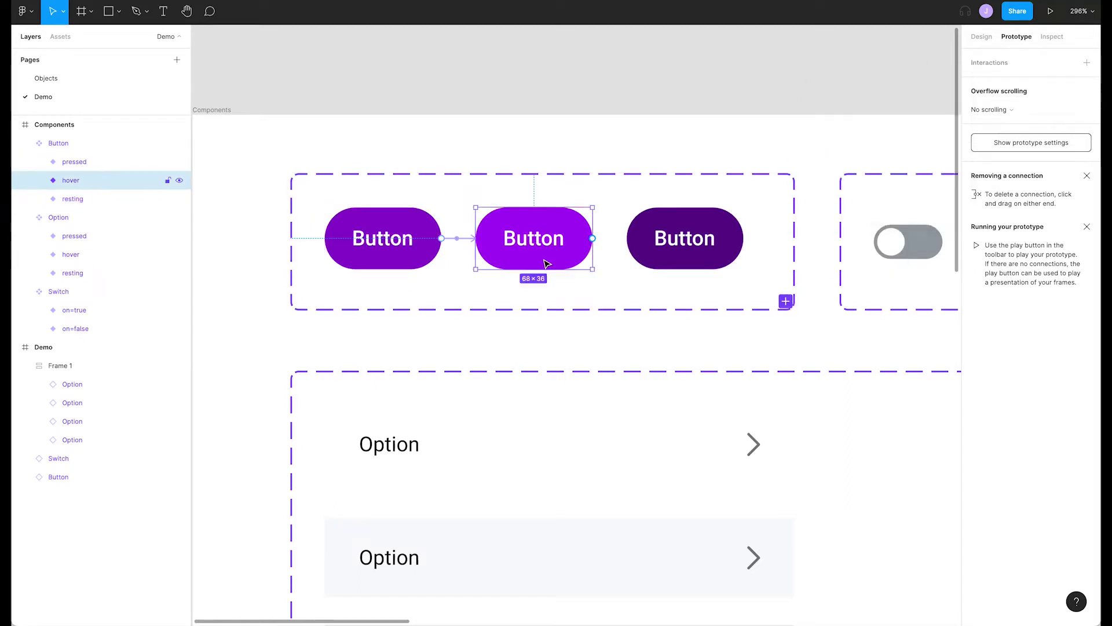
left_click_drag(592, 238, 655, 245)
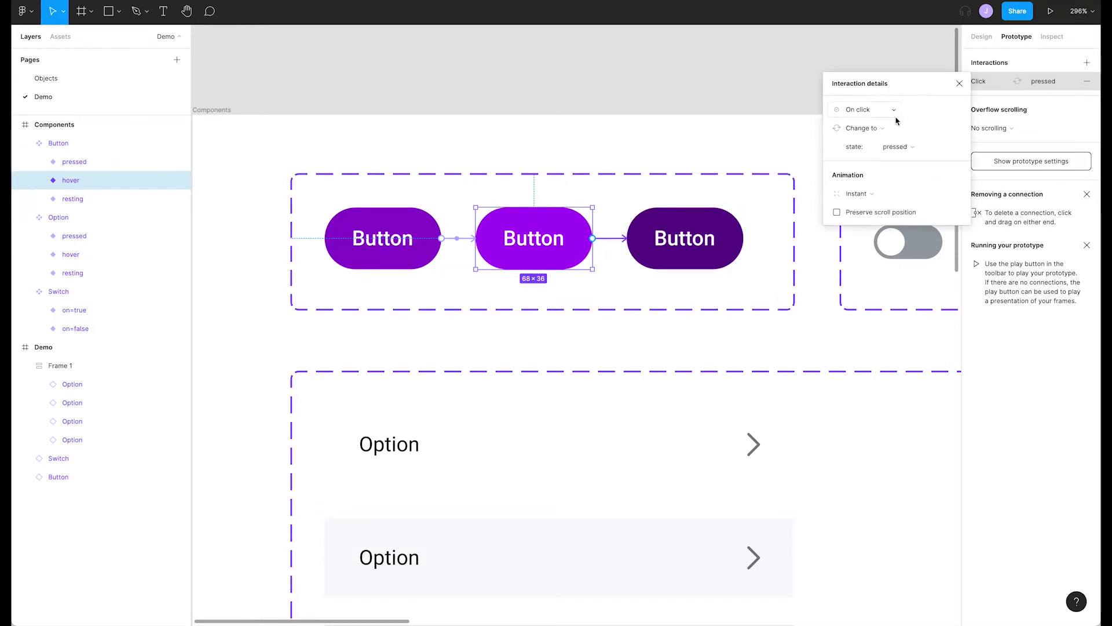
left_click(895, 118)
left_click(872, 159)
left_click(921, 148)
Connect the off Switch variant to the on variant using Smart animate
left_click(852, 312)
scroll(852, 312, "right", 1)
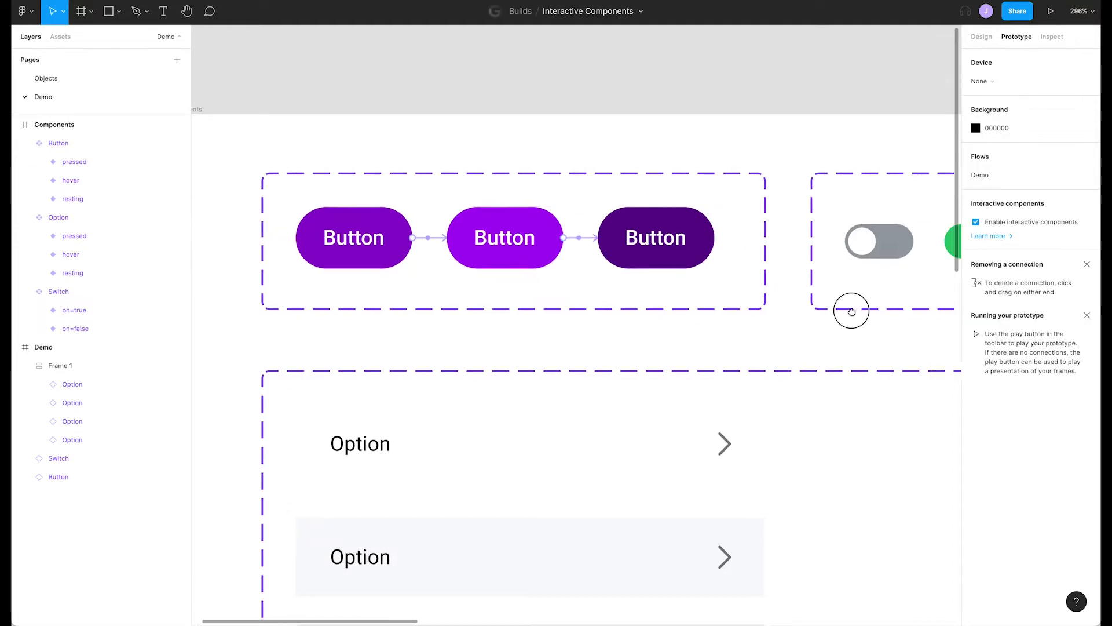
scroll(851, 312, "right", 5)
left_click(605, 225)
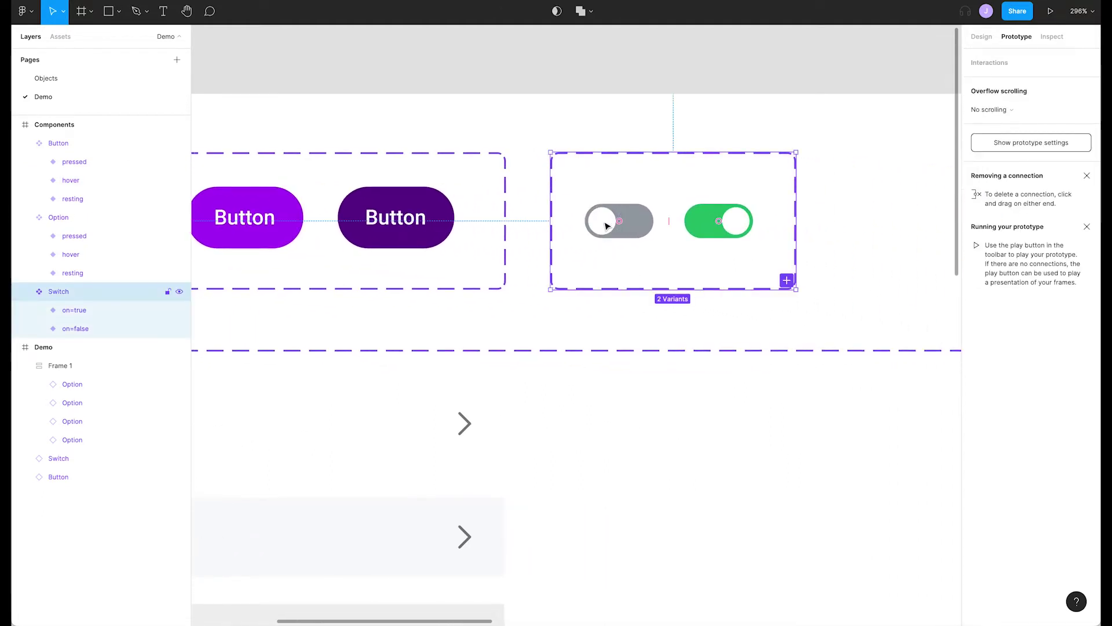
left_click(605, 224)
left_click_drag(654, 222, 692, 232)
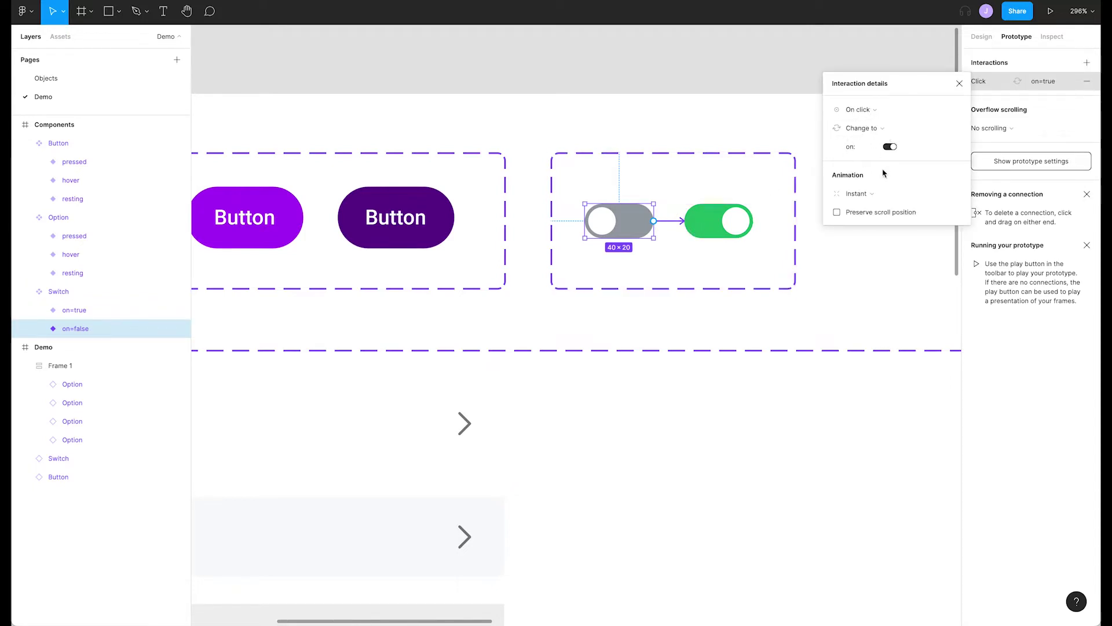
left_click(851, 194)
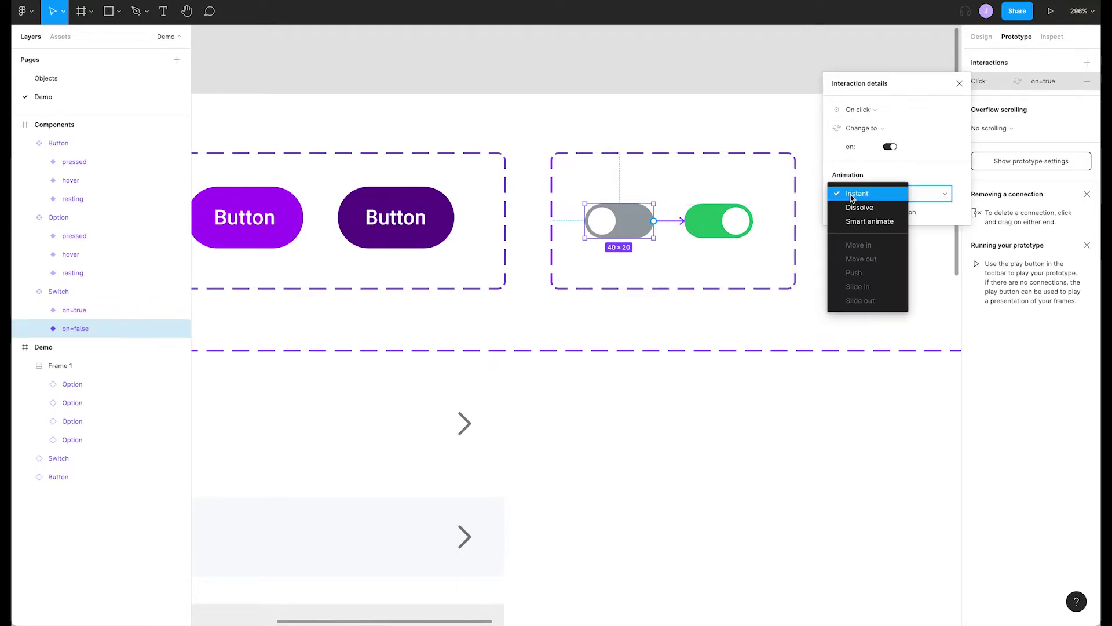
left_click(862, 222)
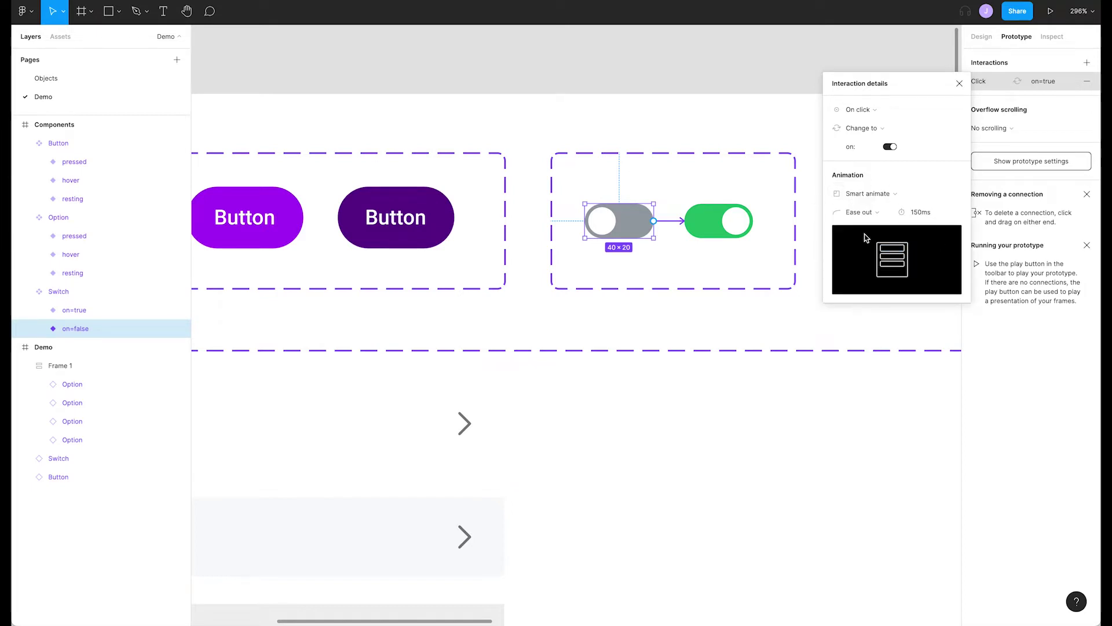
Connect the on Switch variant back to the off variant on click
left_click(732, 238)
left_click_drag(754, 225, 646, 229)
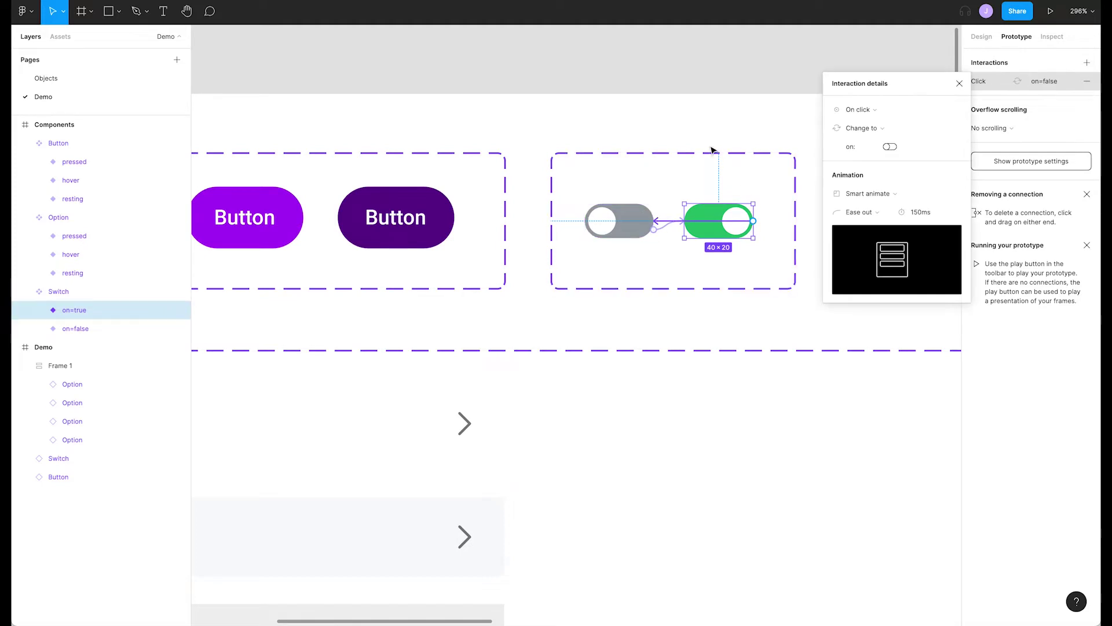
key("Escape")
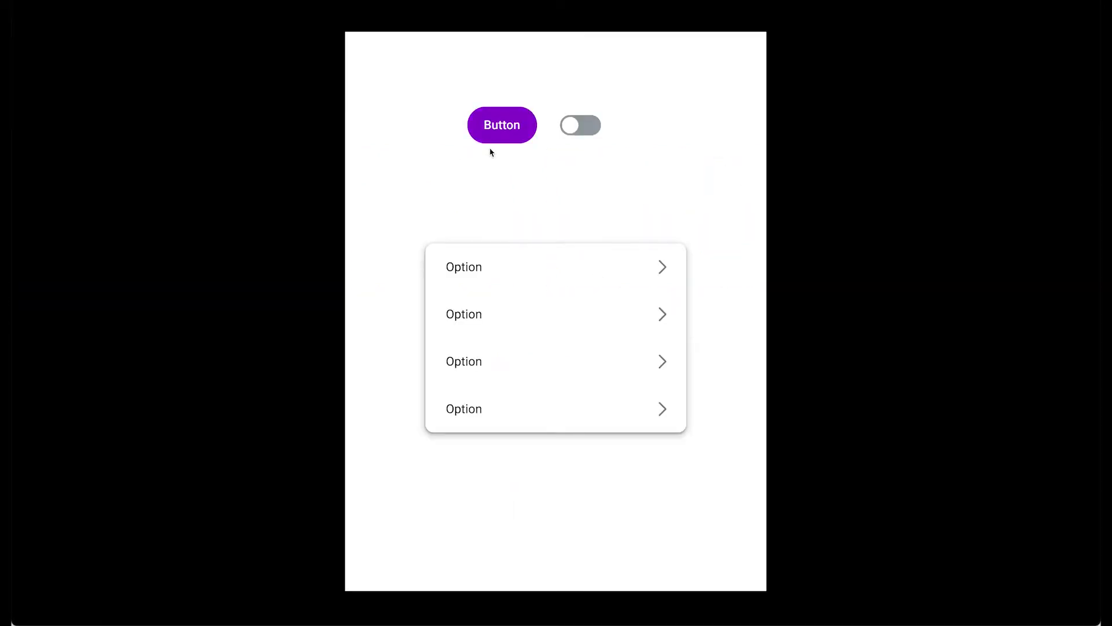
In the prototype preview, press the Button twice and toggle the Switch on and off repeatedly
left_click(492, 144)
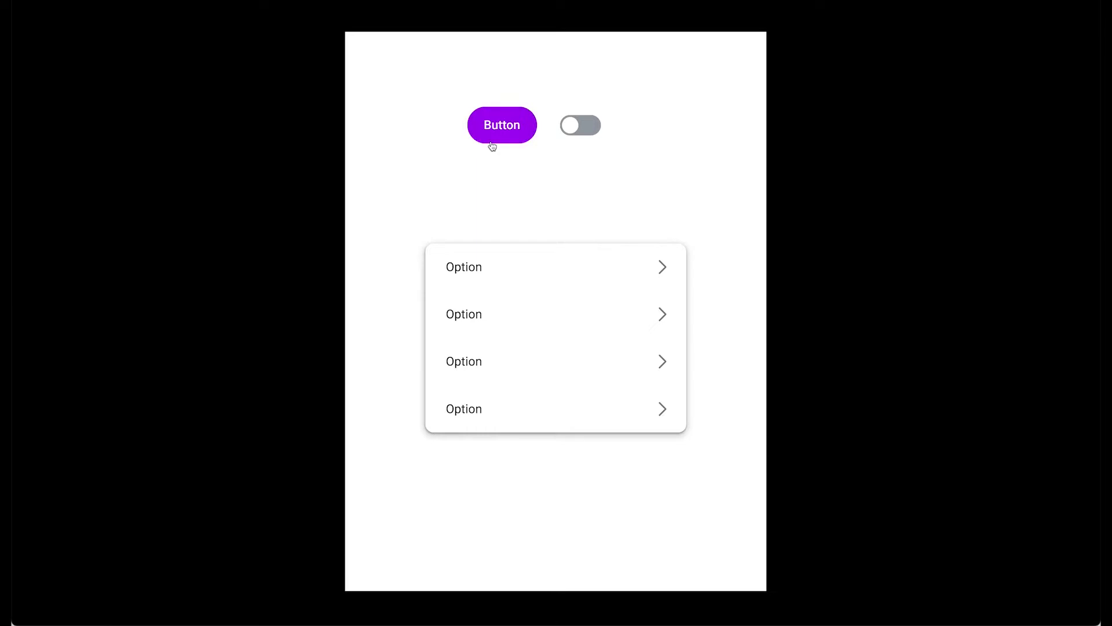
left_click(492, 145)
left_click(571, 131)
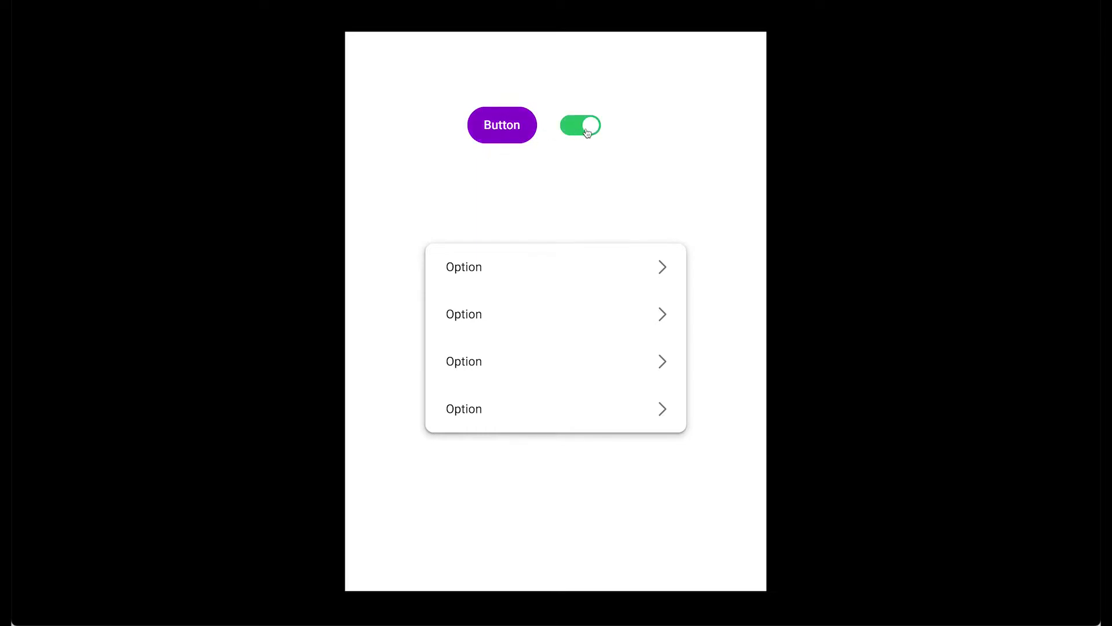
left_click(587, 133)
left_click(587, 132)
left_click(586, 133)
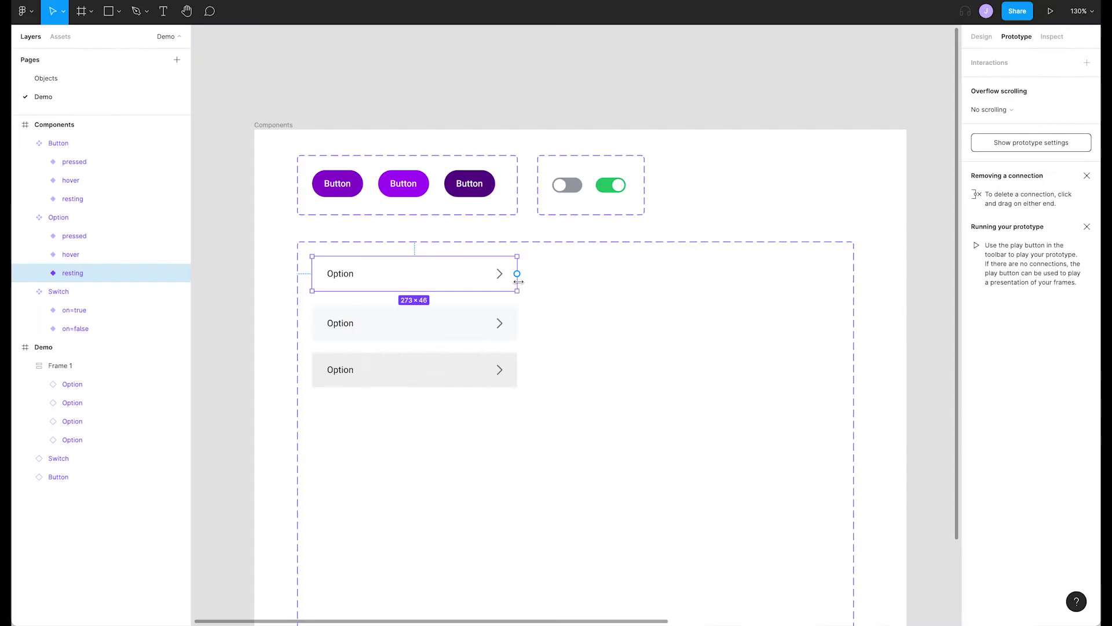
Connect the resting Option to the hover variant on Mouse enter
left_click_drag(516, 274, 499, 317)
left_click(862, 109)
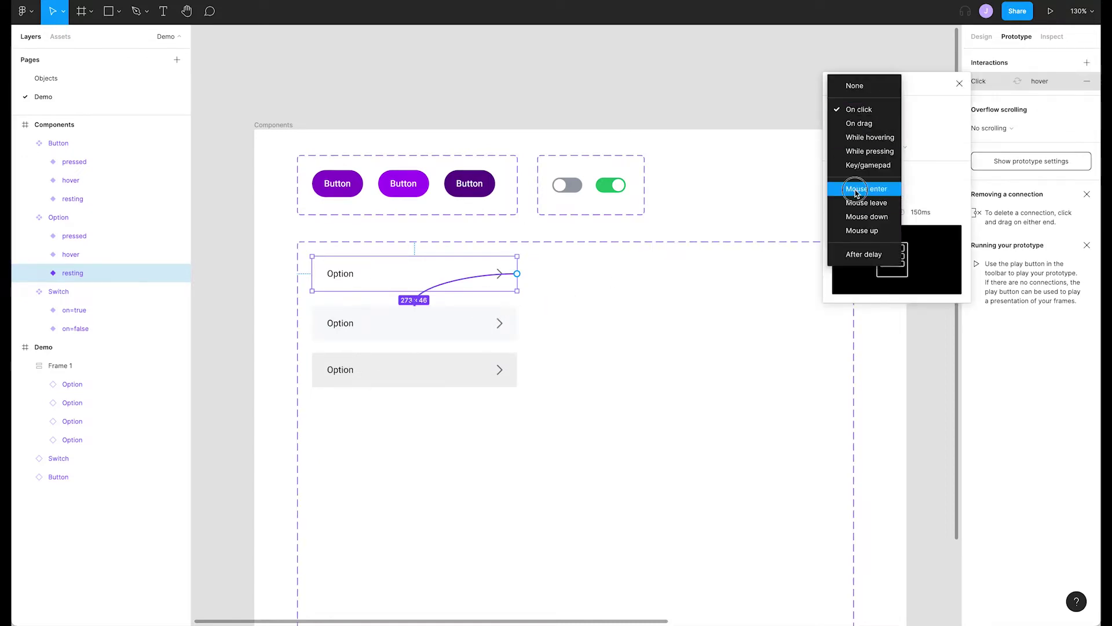
left_click(856, 193)
Connect the hover Option back to the resting variant on Mouse leave
left_click(435, 323)
left_click_drag(517, 331, 507, 290)
left_click(862, 109)
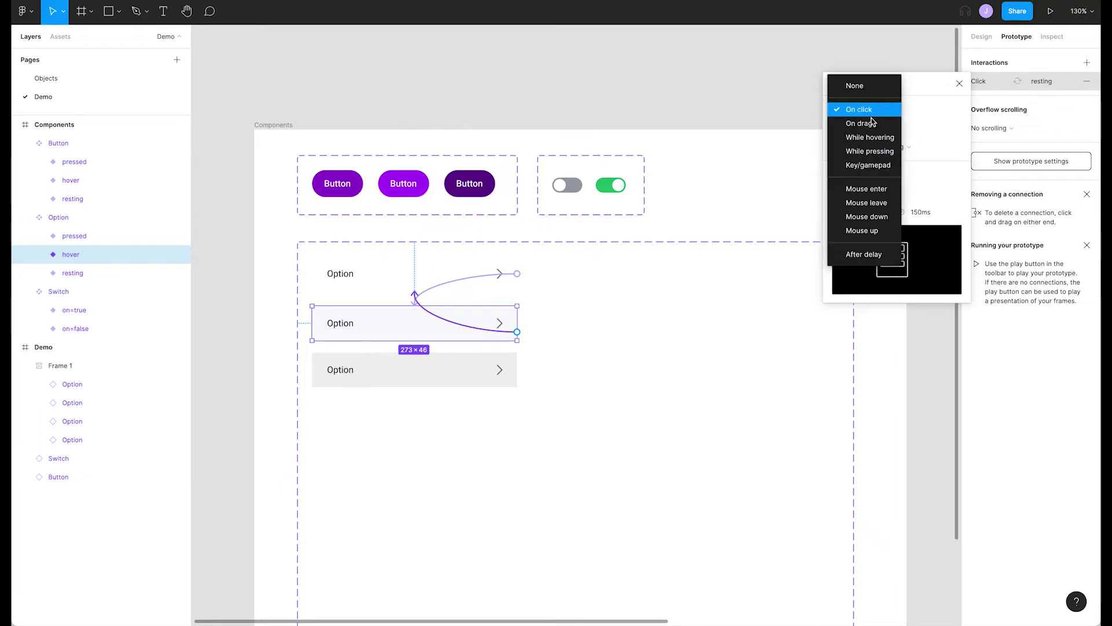
left_click(871, 202)
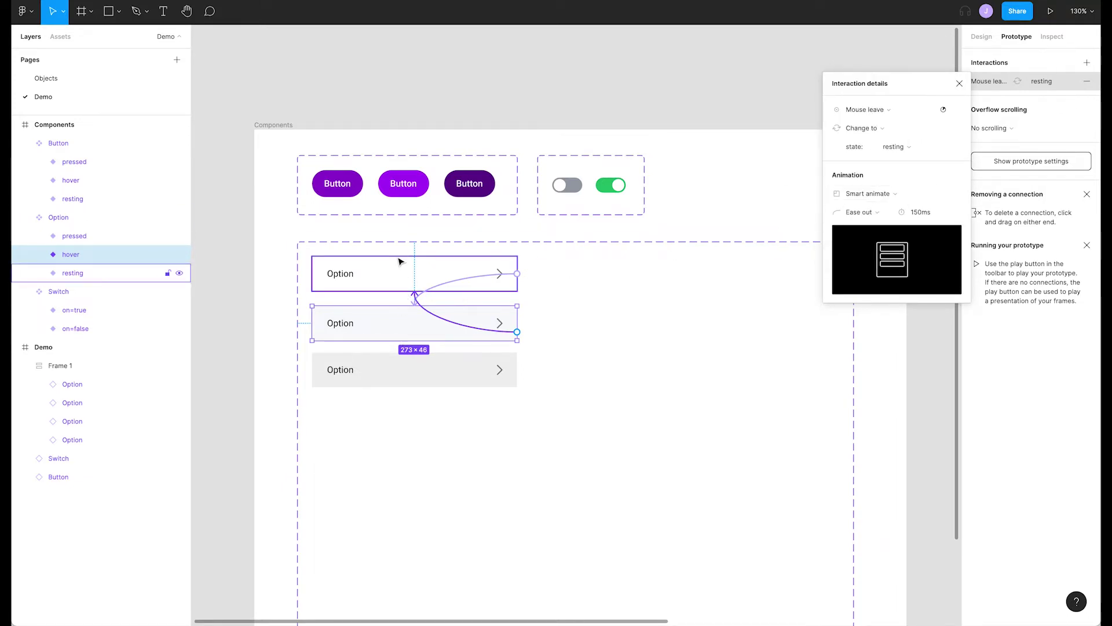
key("Escape")
Connect the hover Option to the pressed variant While pressing
left_click_drag(517, 332, 502, 361)
left_click(875, 110)
left_click(875, 149)
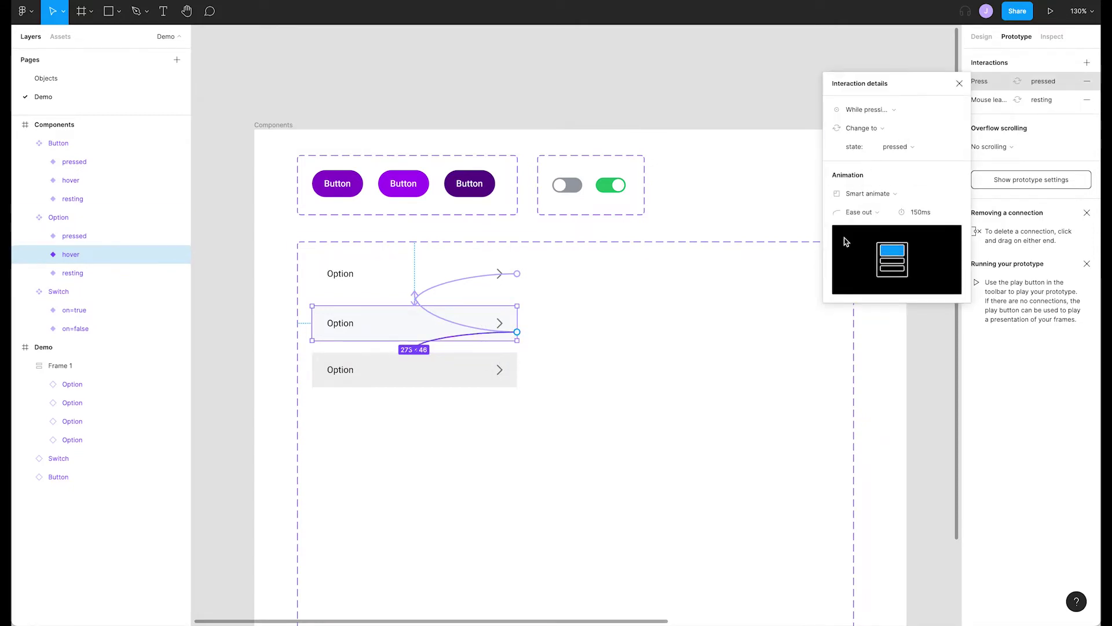
left_click(469, 440)
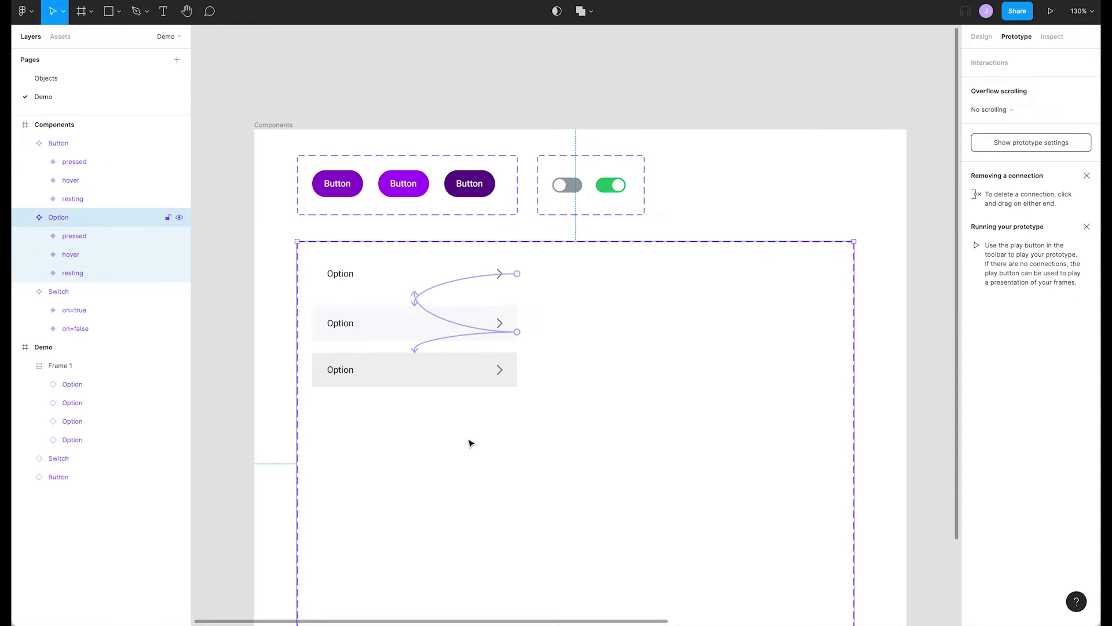
Launch the prototype and press the first, fourth and second option rows to test their states
key("super+alt+Return")
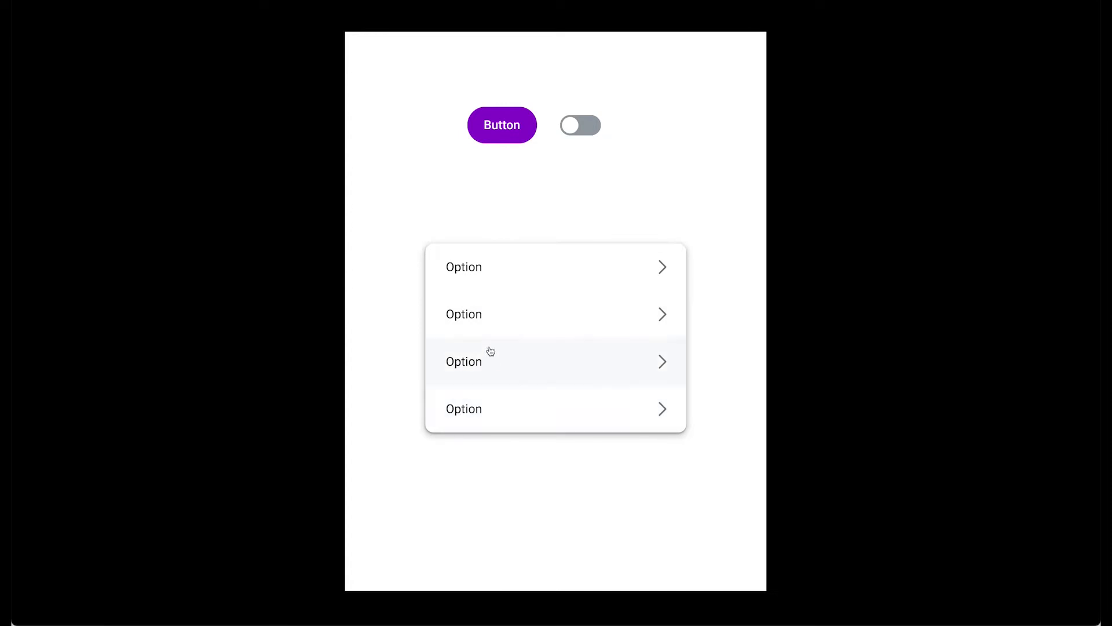
left_click(512, 273)
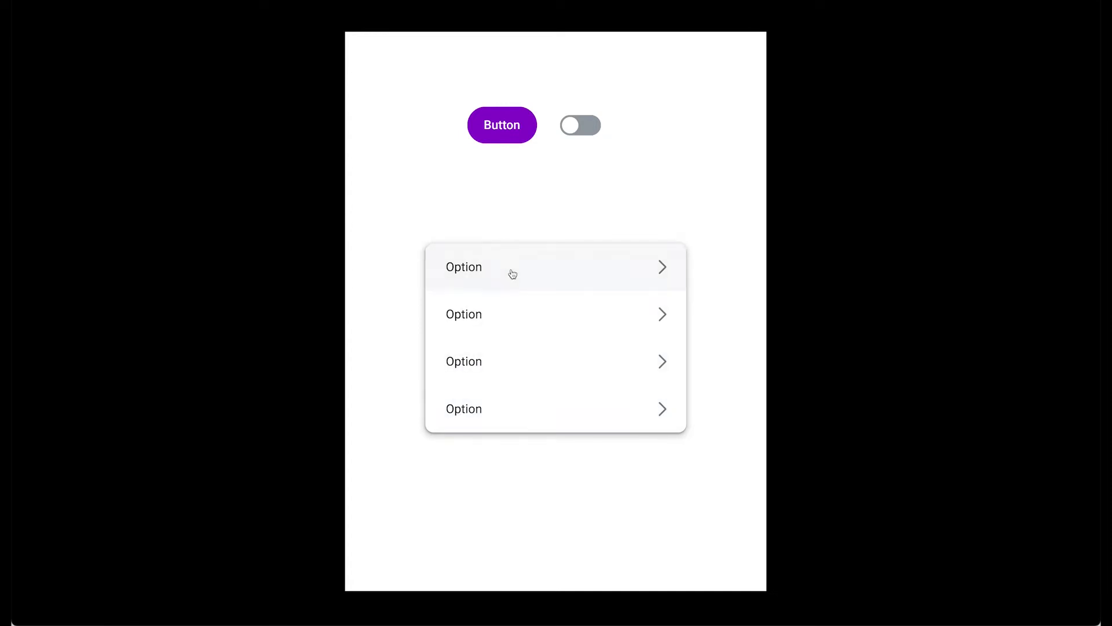
left_click(507, 283)
left_click(532, 421)
left_click(540, 322)
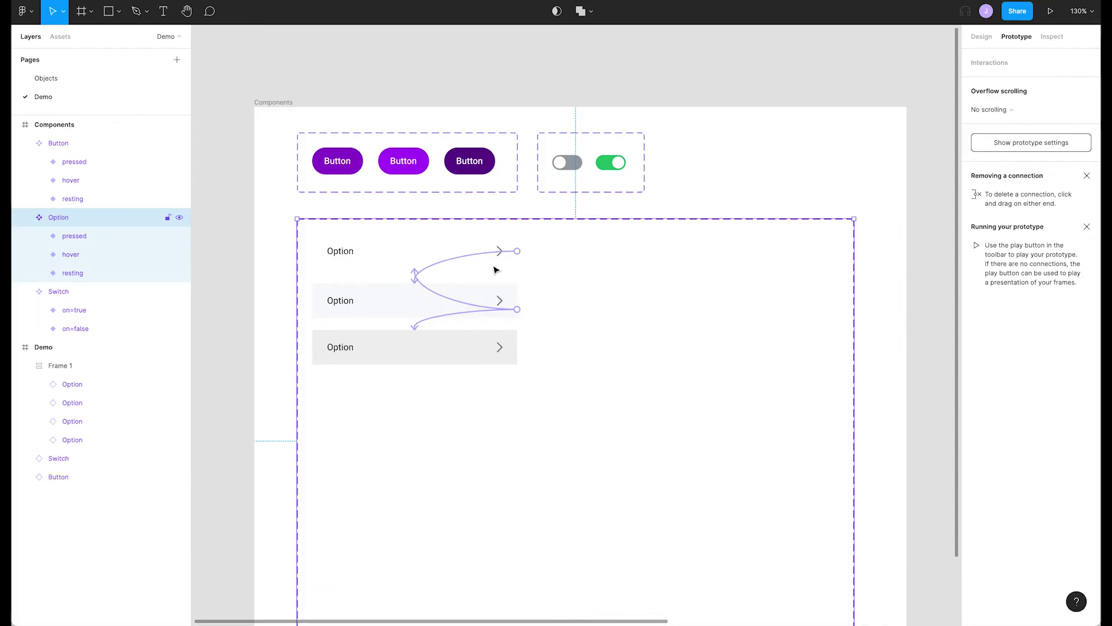
Add a variant property named 'switch' to the Option set from the Variants menu
scroll(666, 414, "down", 2)
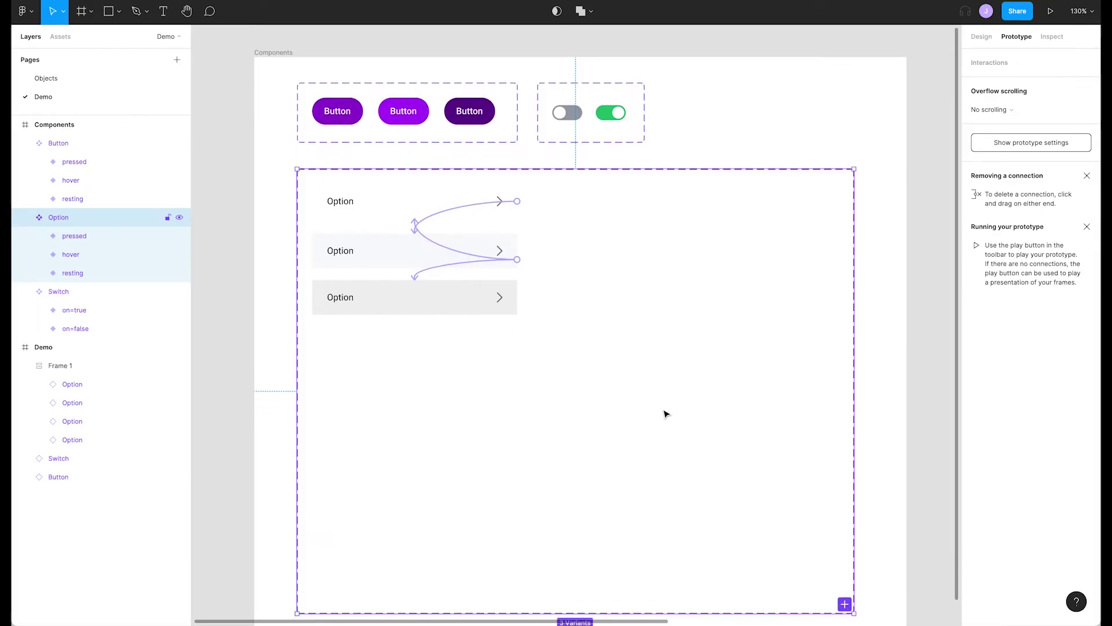
left_click(981, 37)
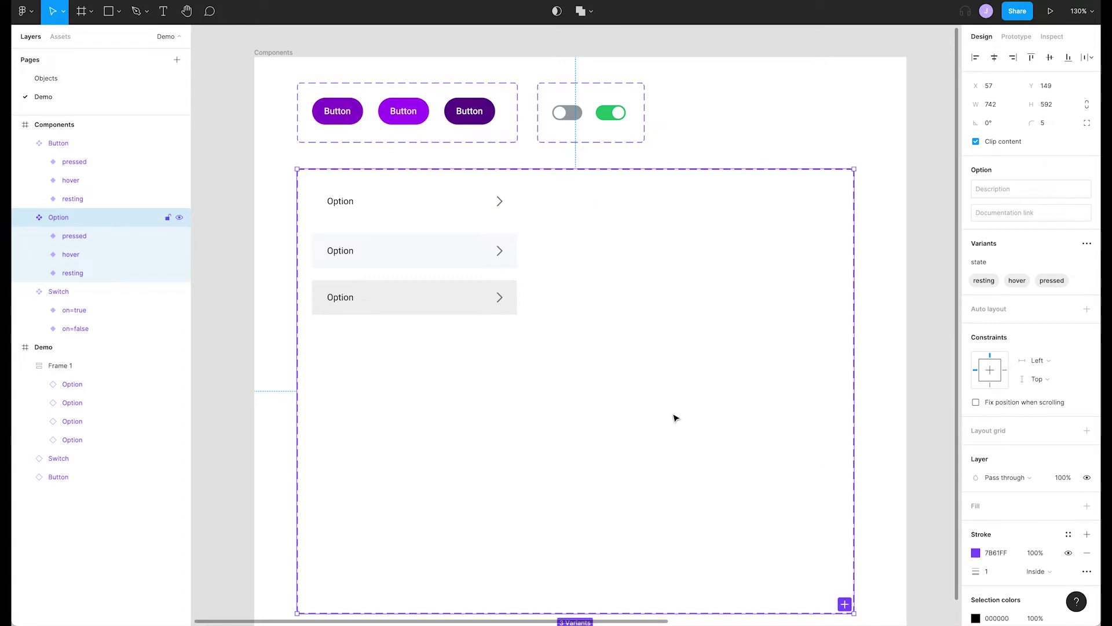
scroll(675, 417, "down", 1)
left_click(1087, 244)
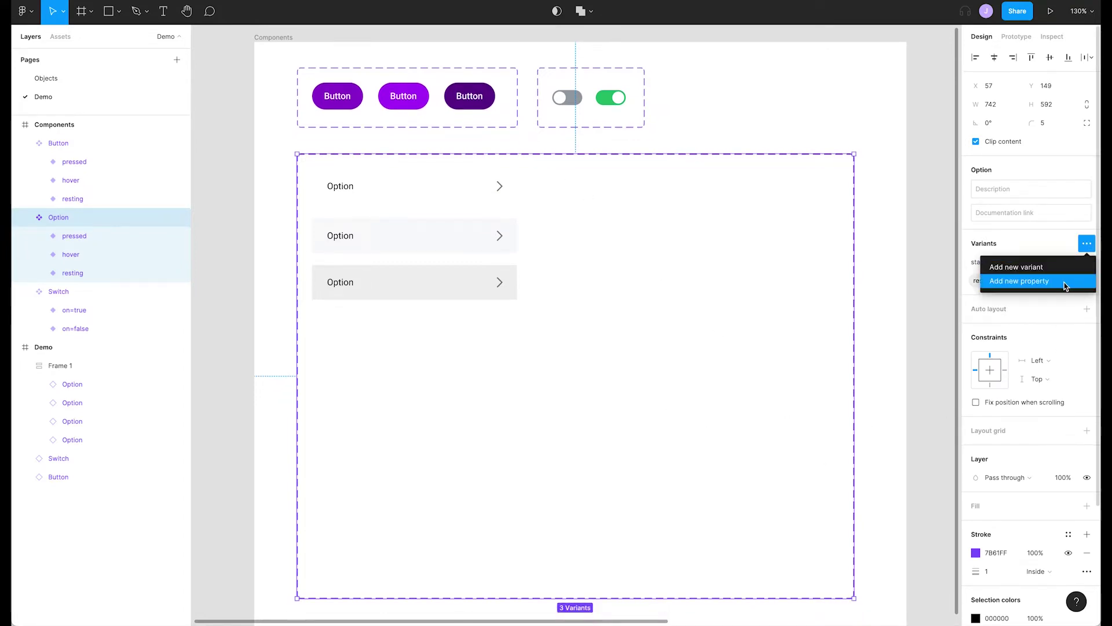
left_click(1064, 281)
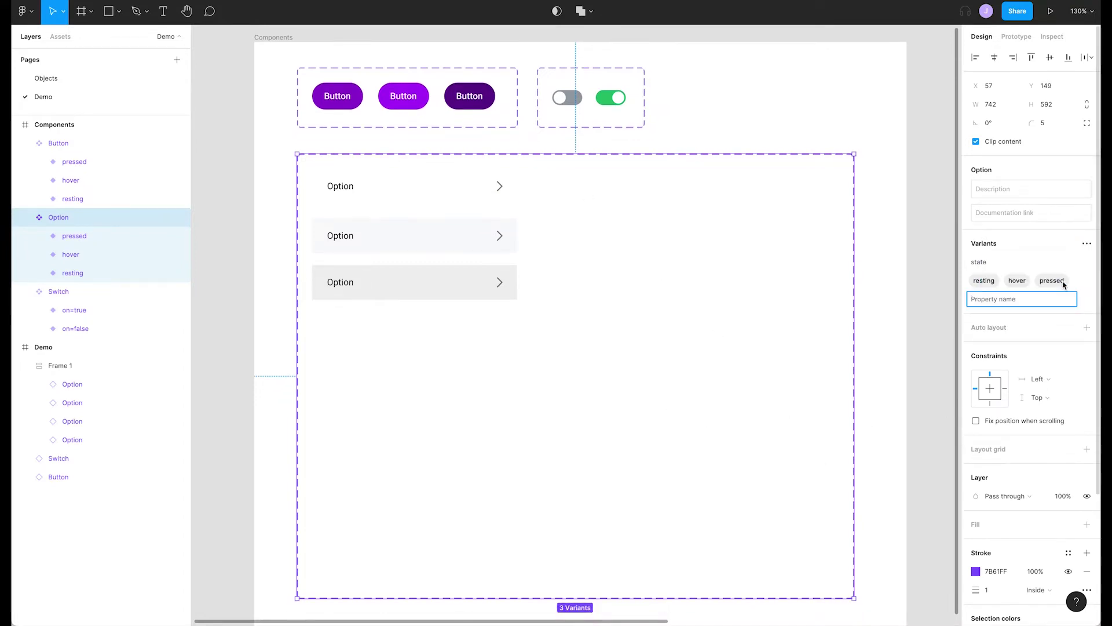
type("switch")
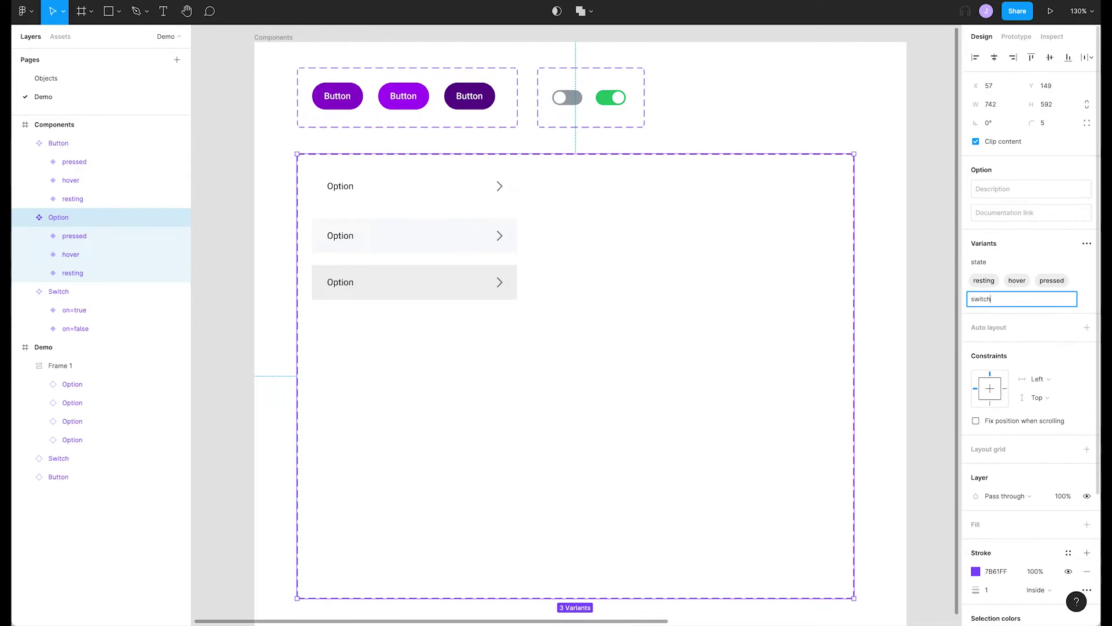
key("Return")
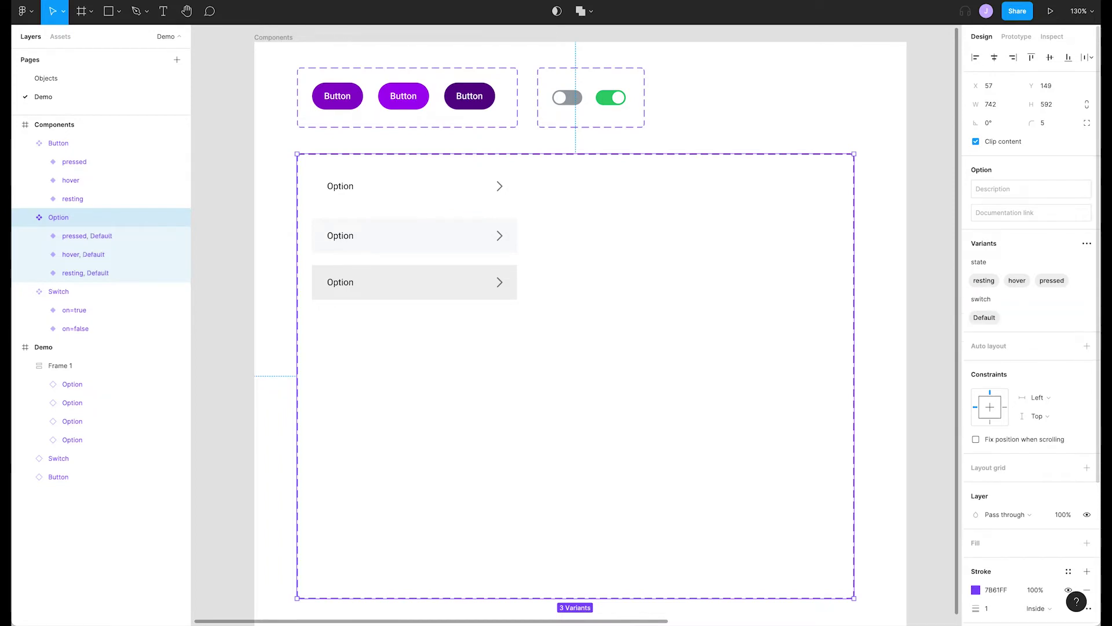
left_click(455, 194)
Duplicate the three Option variants to the right of the originals
left_click(450, 228, "shift")
left_click(449, 275, "shift")
left_click_drag(486, 281, 689, 290)
Copy the off Switch and select the arrow icons in all three duplicated variants
left_click(570, 103)
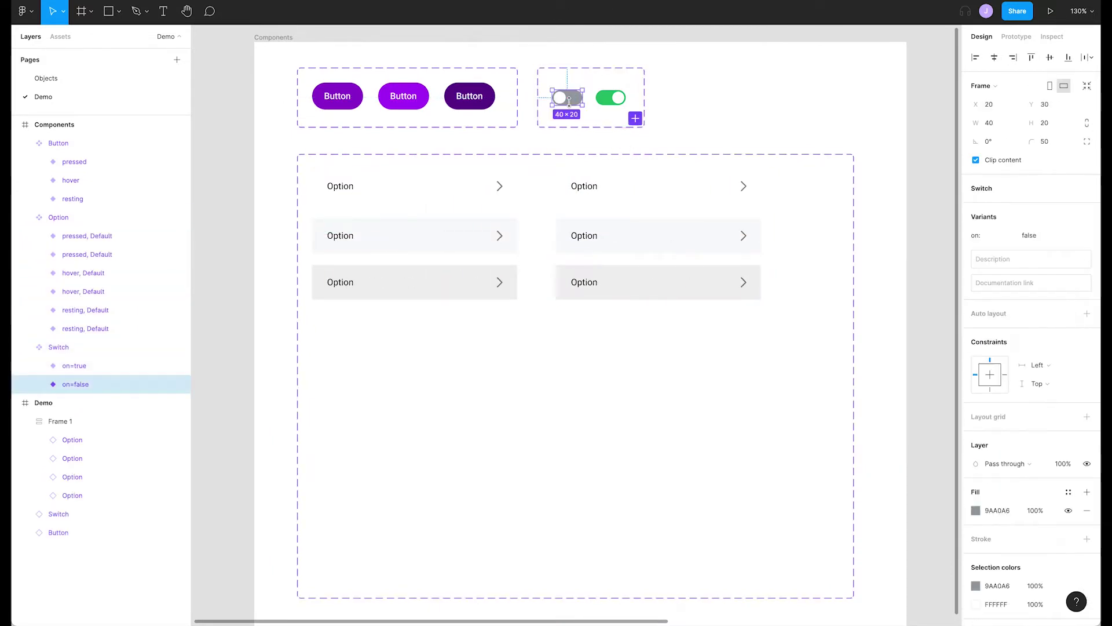
left_click(745, 186)
left_click(746, 186)
left_click(747, 188)
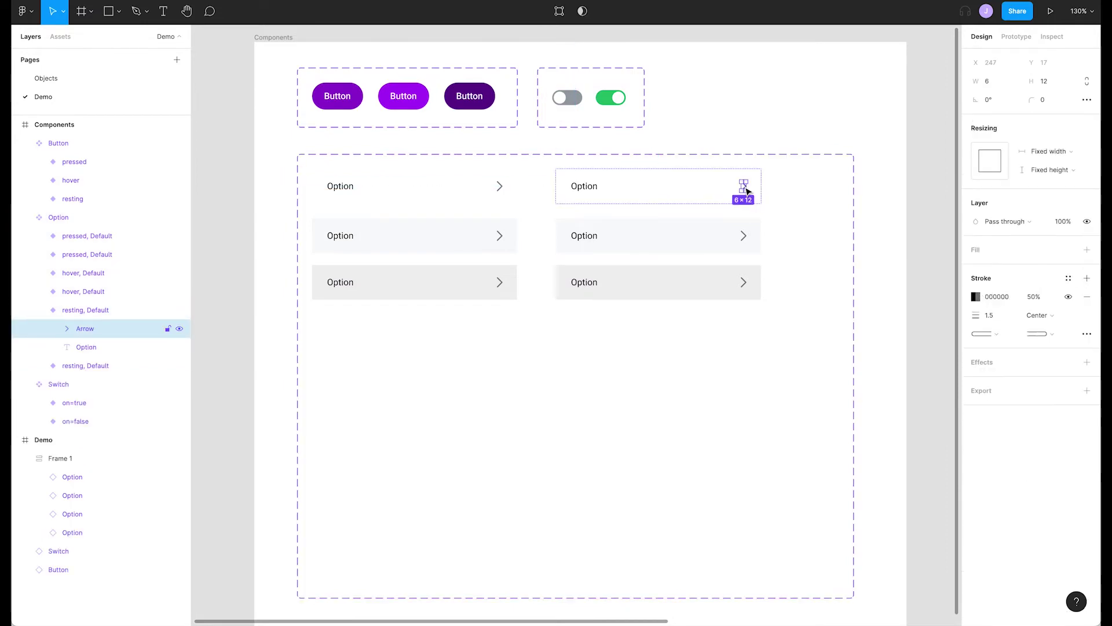
left_click(747, 236, "shift")
left_click(746, 284, "shift")
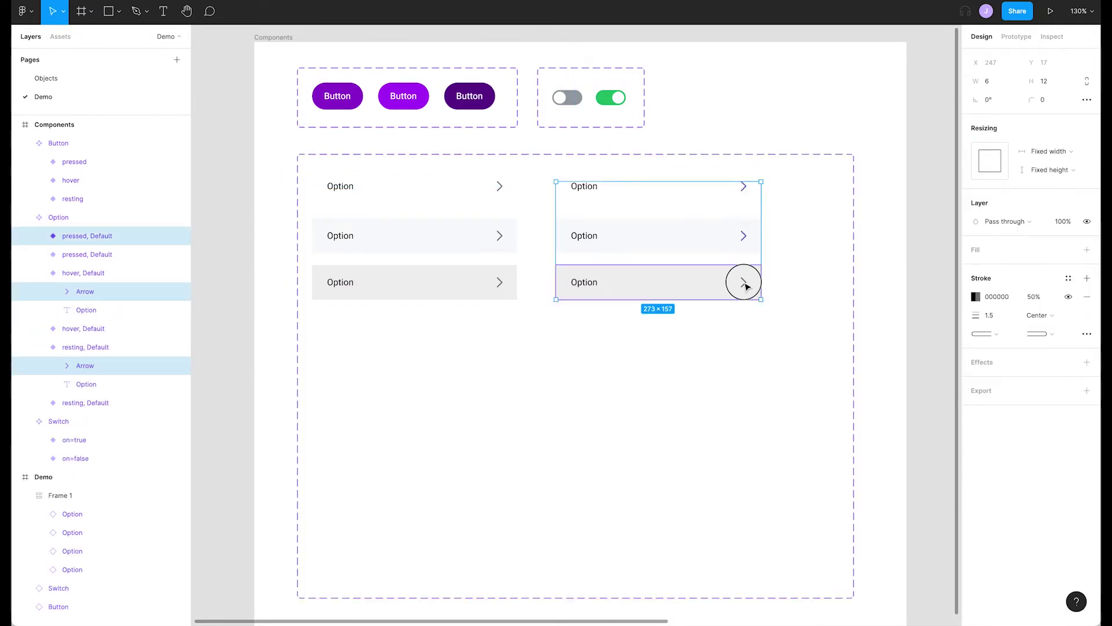
right_click(747, 286)
Replace the arrows with the copied Switch and rename the switch value Default to false
left_click(768, 315)
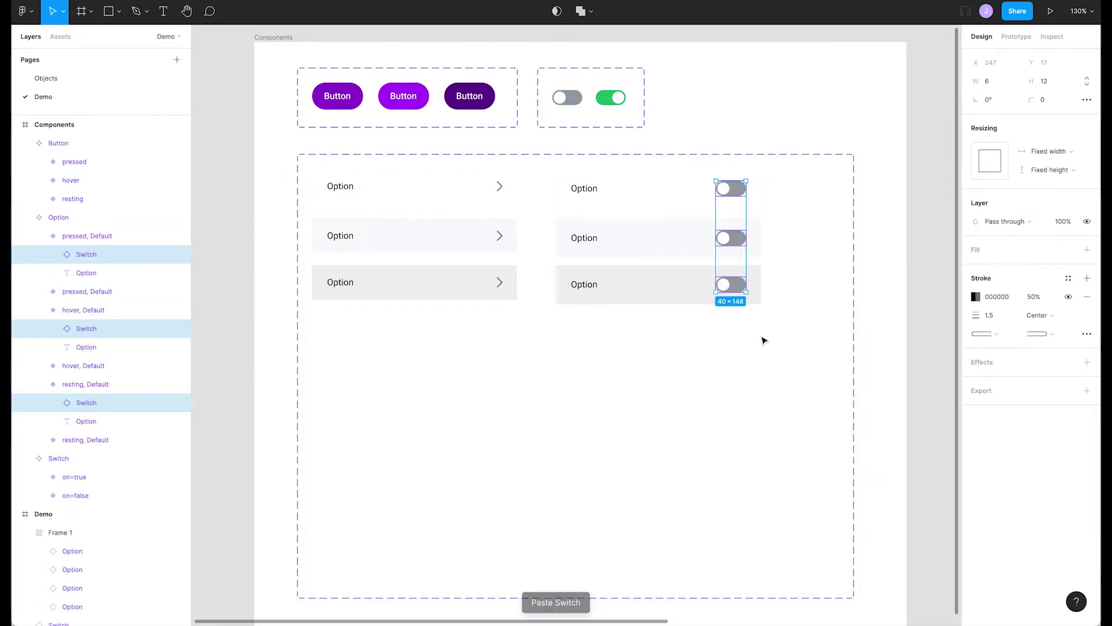
left_click(724, 451)
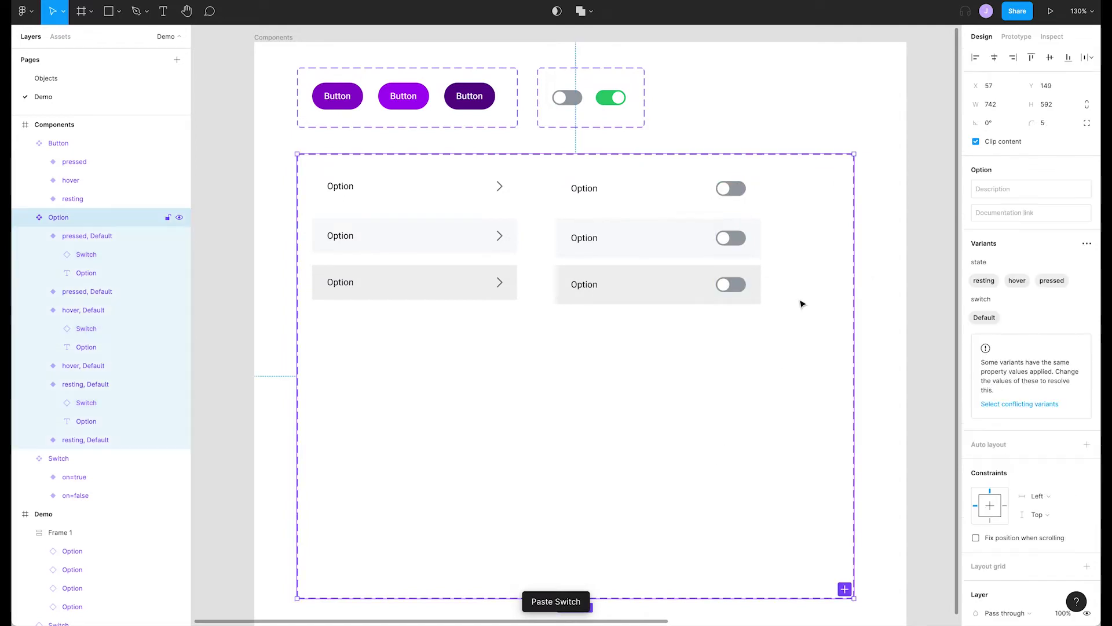
left_click(1024, 37)
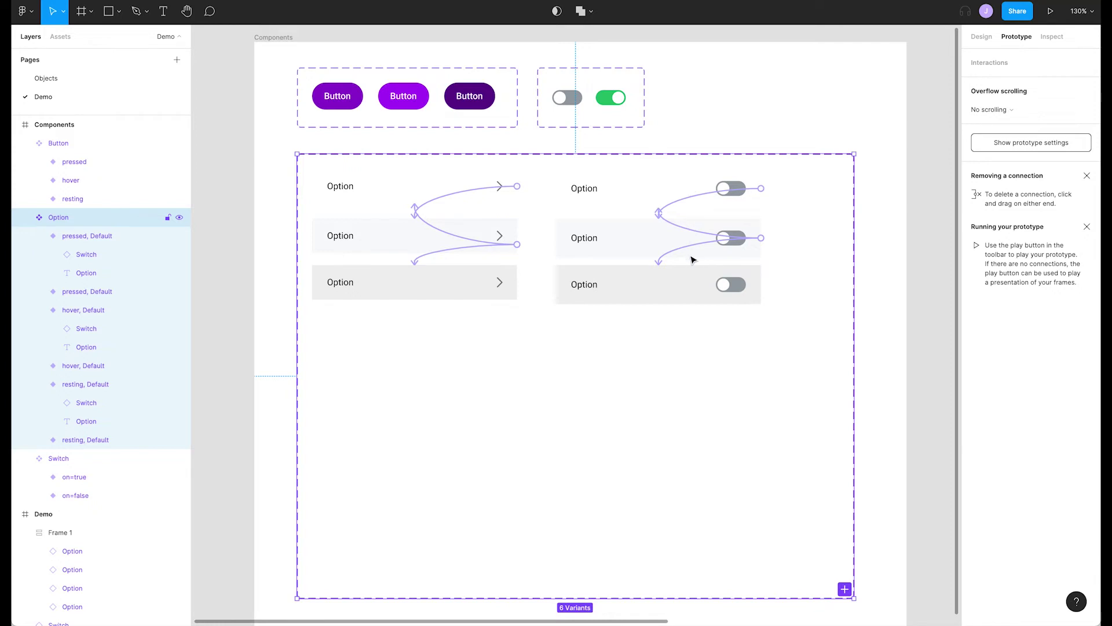
left_click(981, 37)
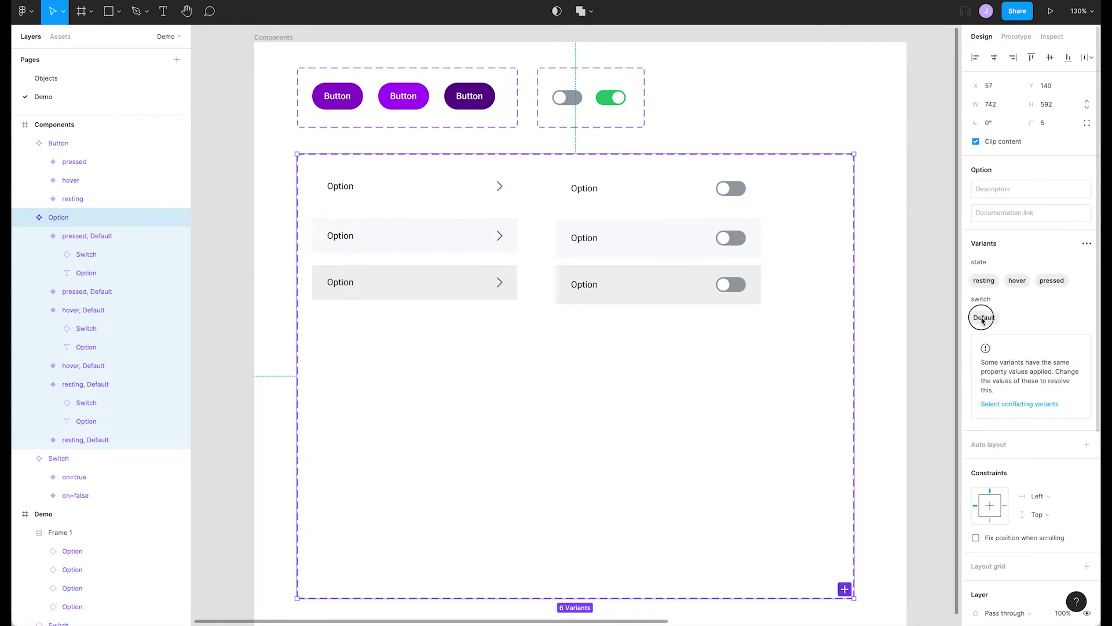
double_click(981, 317)
type("false")
key("Return")
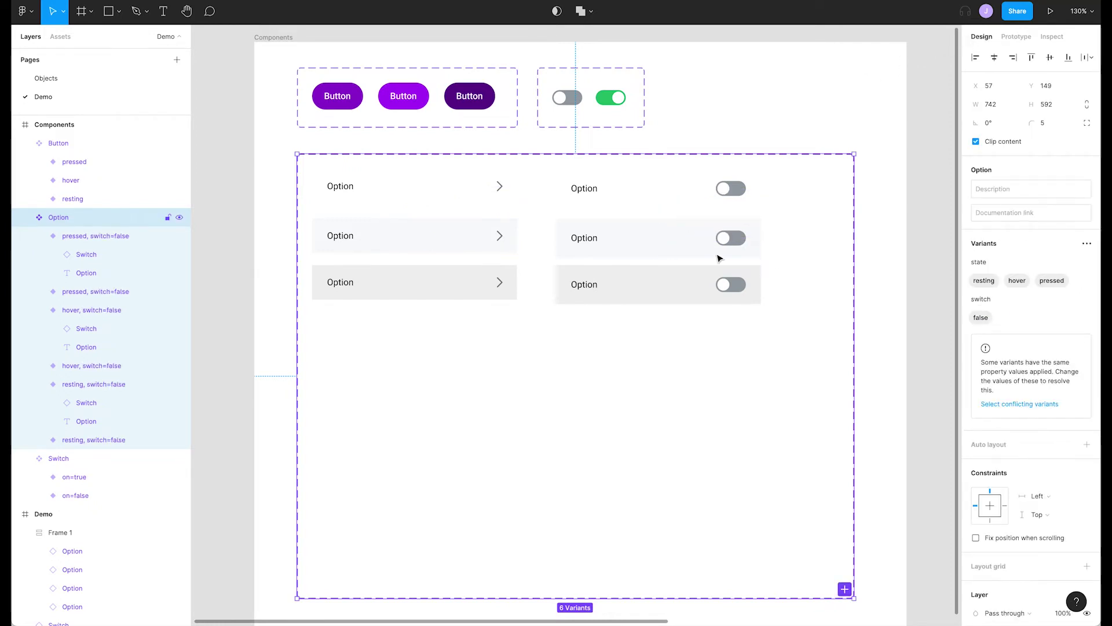
Set switch to true for the three variants that contain switches
left_click(686, 276)
left_click(678, 238, "shift")
left_click(672, 190, "shift")
left_click(1037, 255)
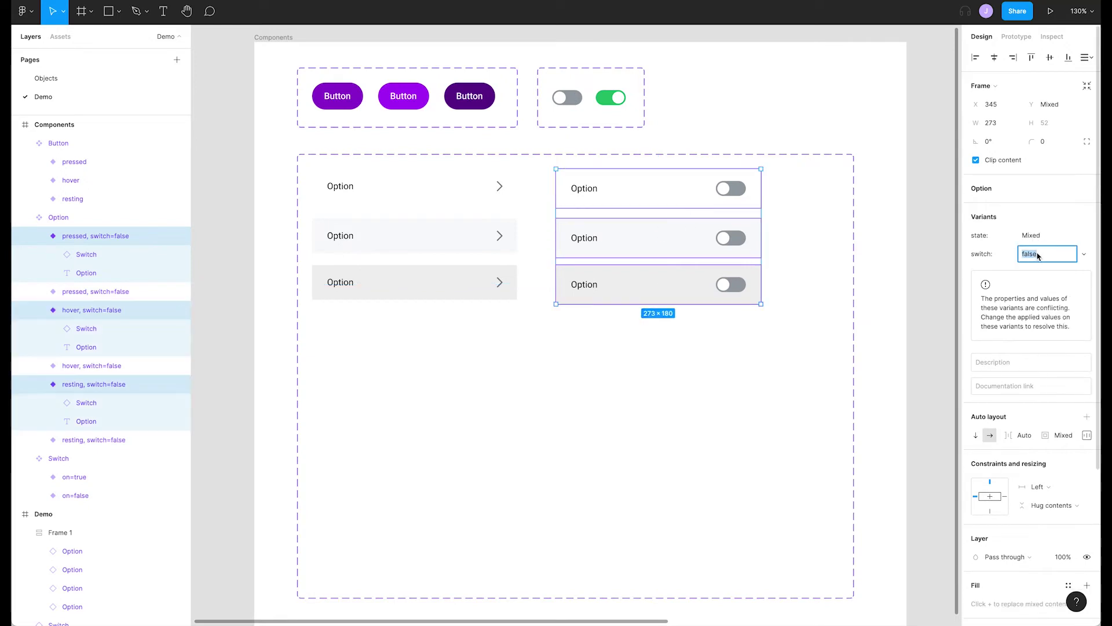
type("true")
key("Return")
left_click(727, 382)
scroll(727, 382, "right", 8)
Turn on the switch property for all four Option rows in the Demo list
left_click(745, 268)
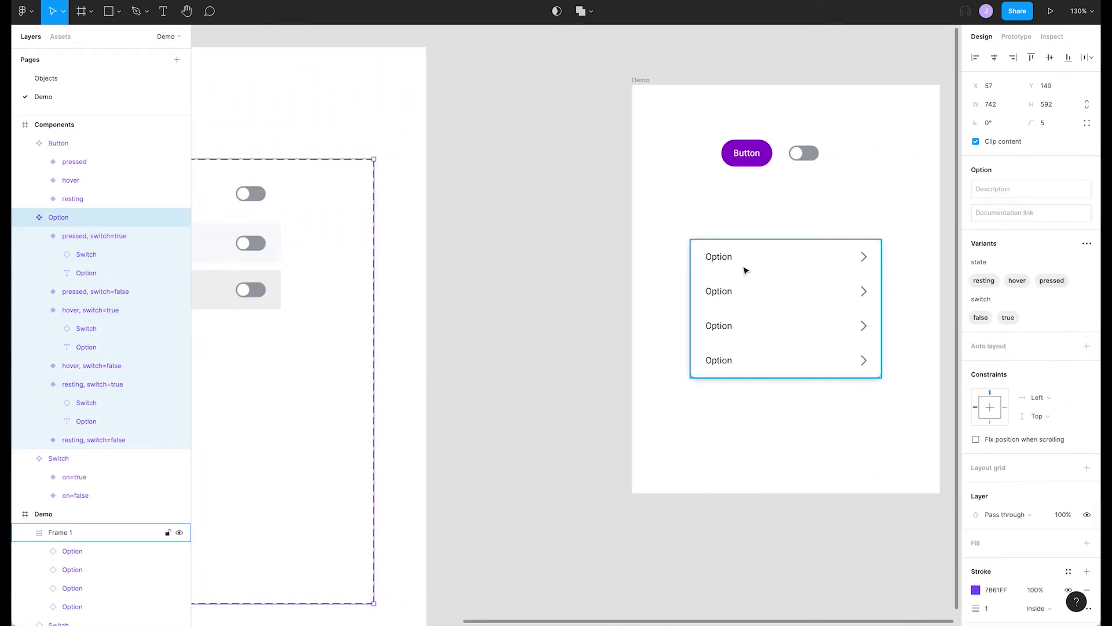
double_click(752, 271)
left_click(759, 302, "shift")
left_click(769, 323, "shift")
left_click(765, 358, "shift")
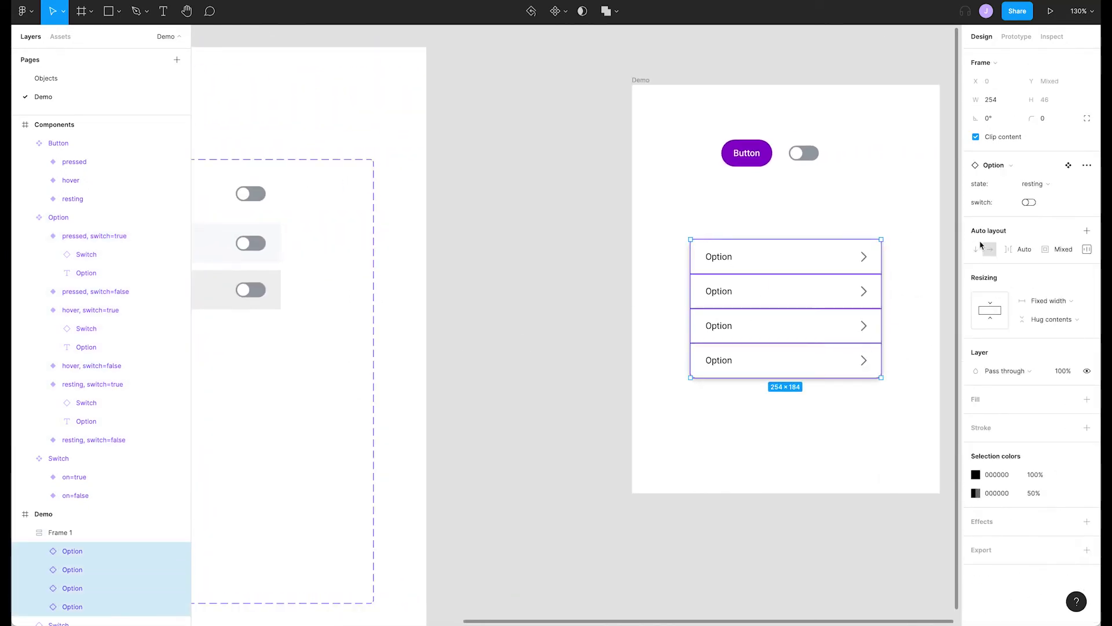
left_click(1029, 203)
Play the prototype and toggle the second row's switch
key("super+alt+Return")
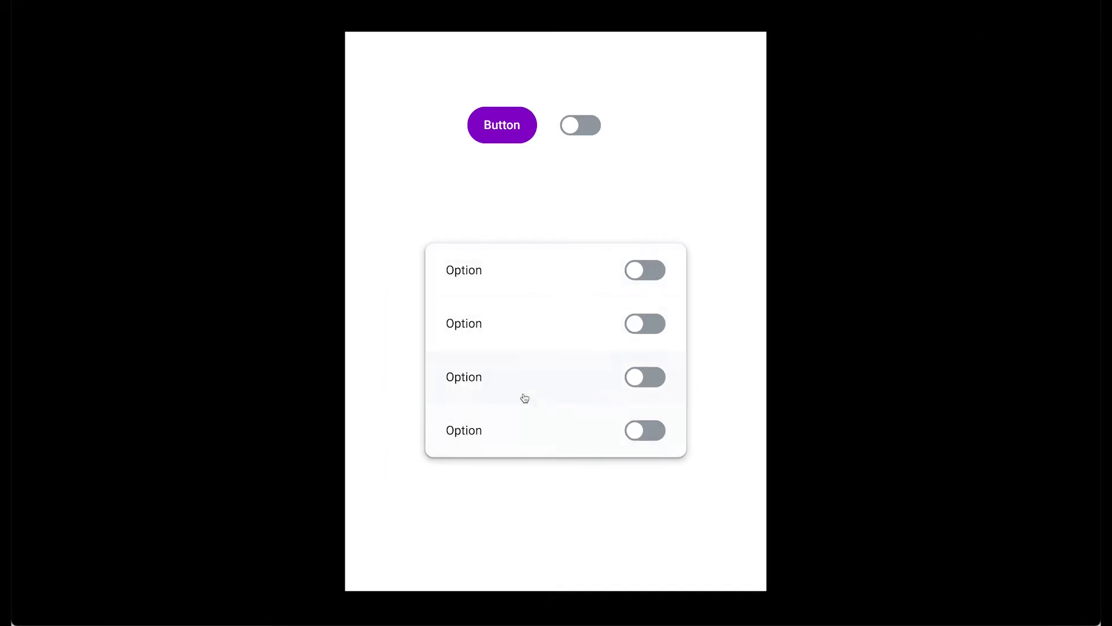
left_click(637, 332)
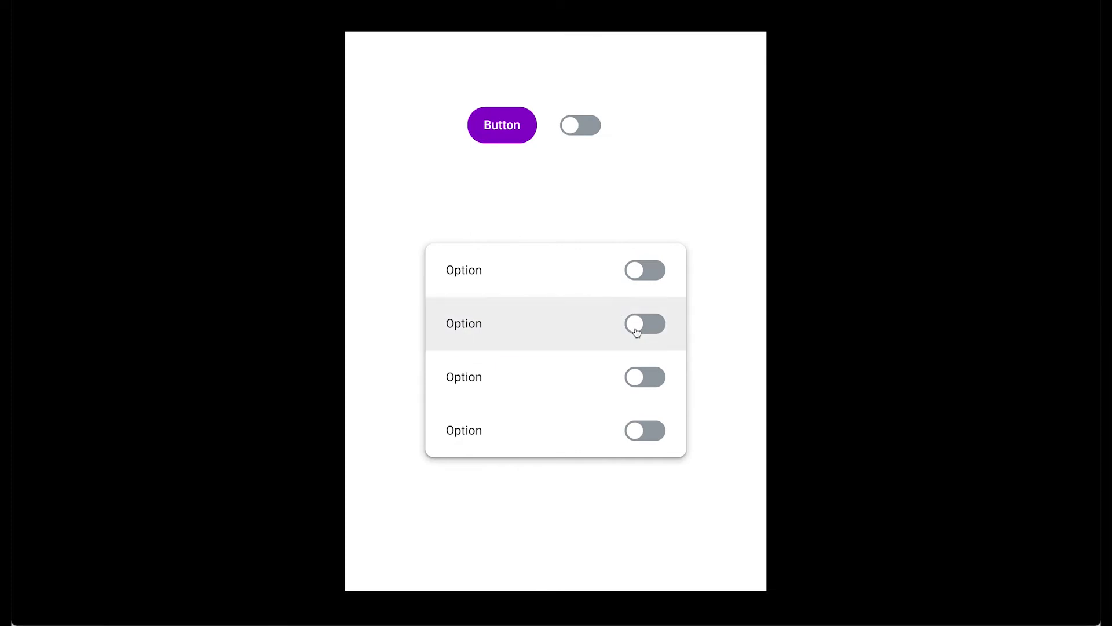
left_click(637, 332)
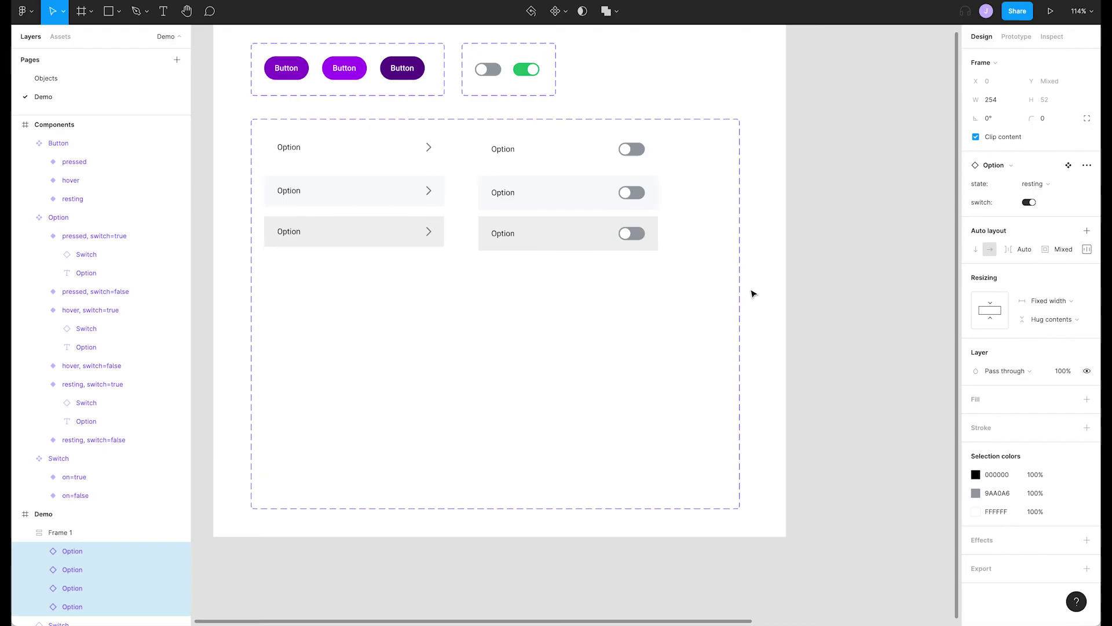
left_click(753, 293)
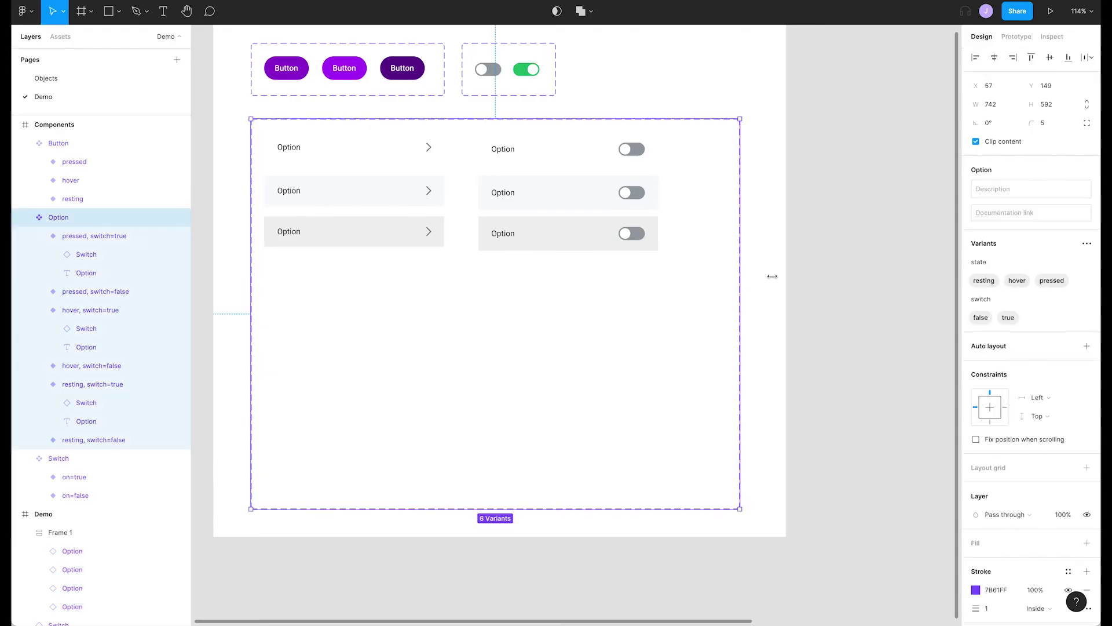
Add a 'selected' variant property with the value false
left_click(1087, 243)
left_click(1019, 280)
type("s")
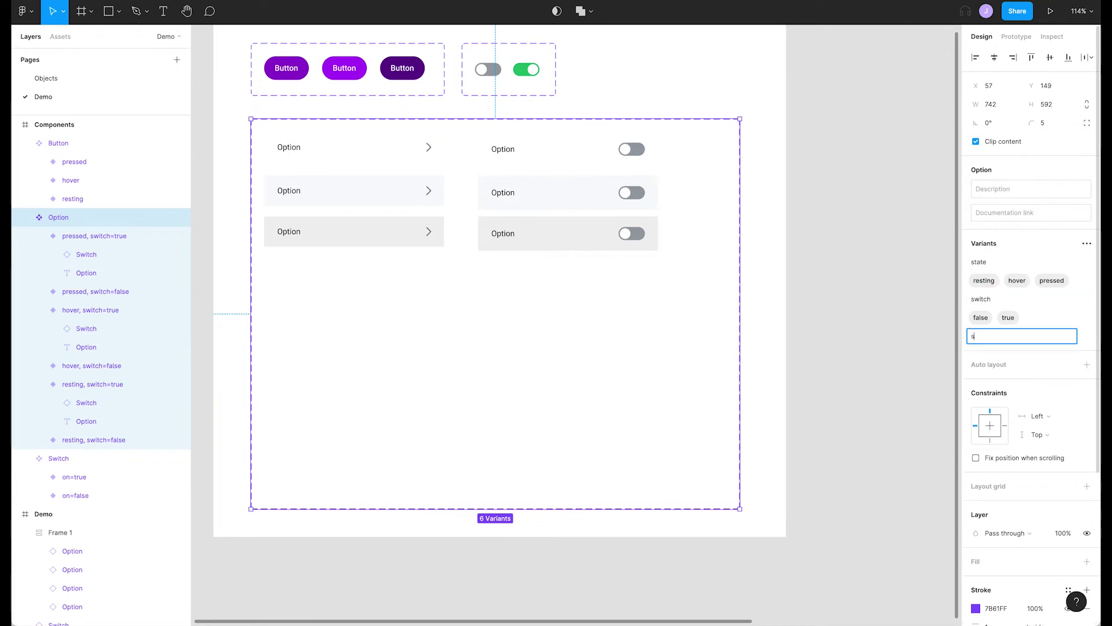
type("elected")
key("Return")
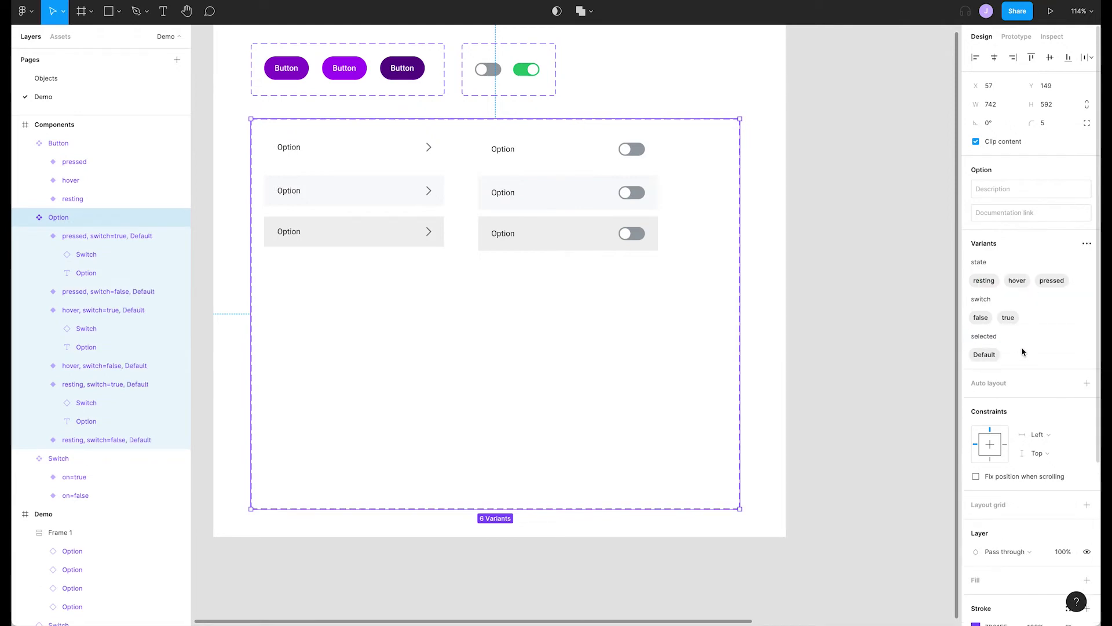
double_click(994, 354)
type("false")
key("Return")
Duplicate the three switch rows below, set selected to true and turn their switches on
left_click_drag(695, 272, 579, 324)
left_click(1048, 272)
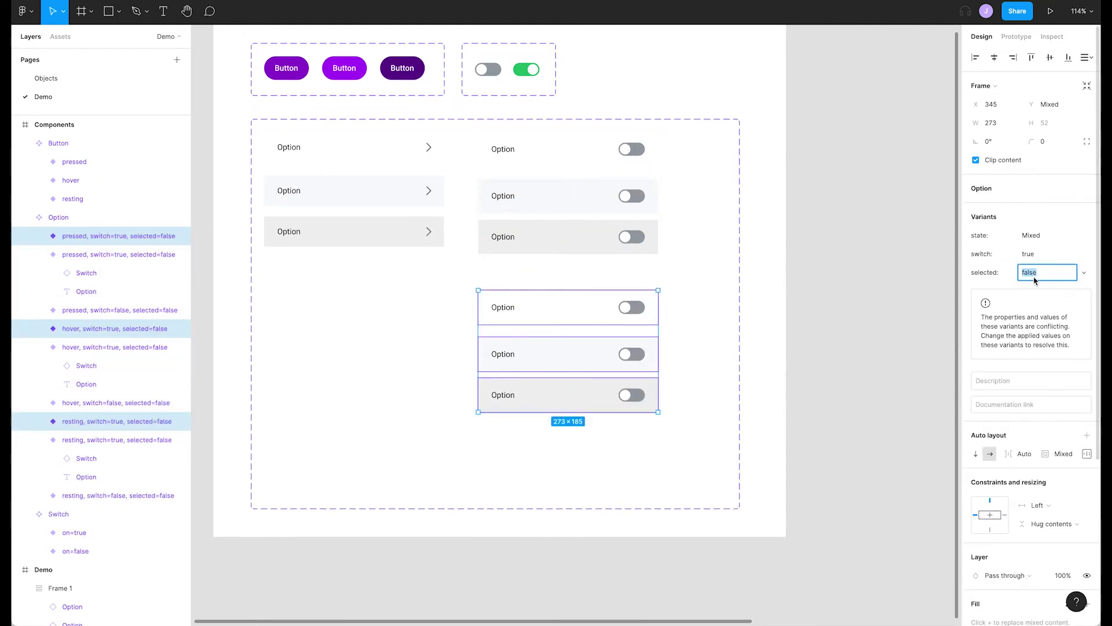
type("true")
key("Return")
key("Return")
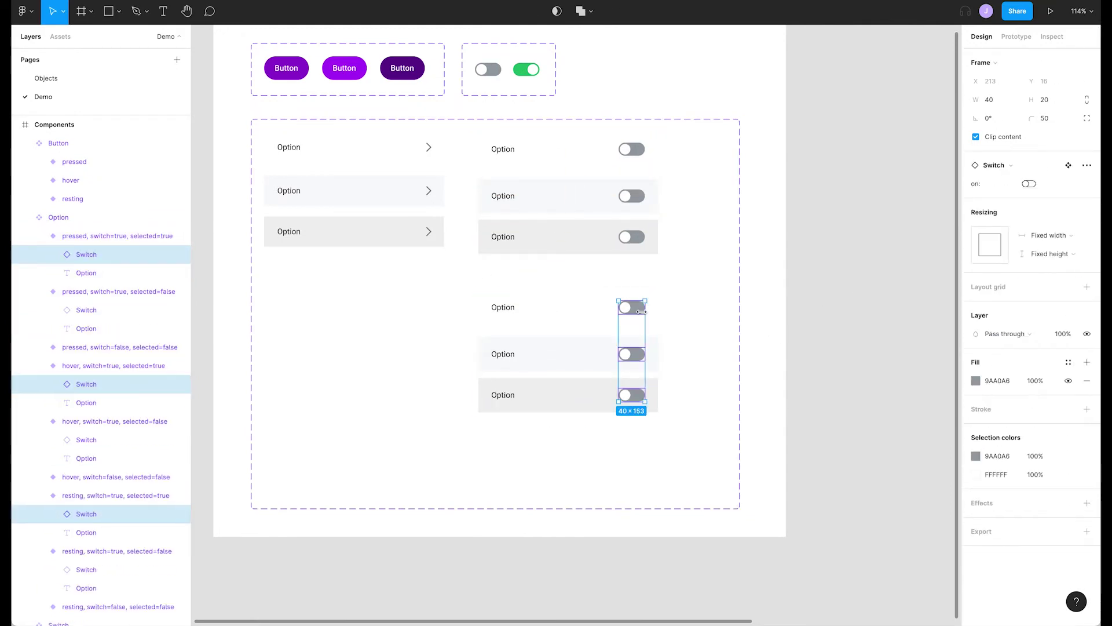
left_click(1029, 184)
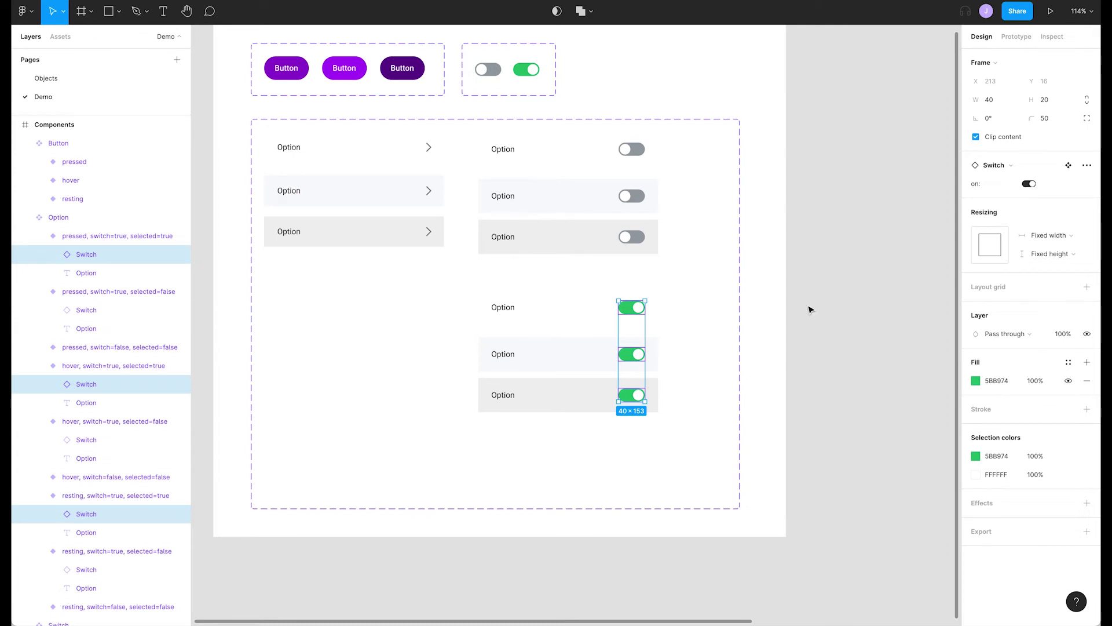
left_click(723, 331)
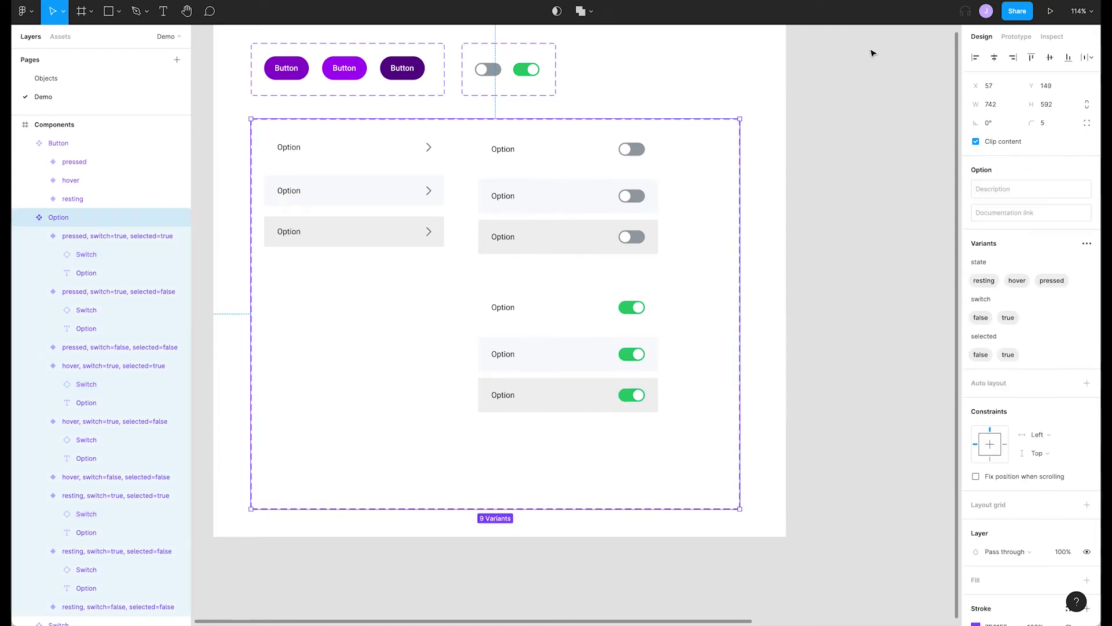
left_click(1016, 36)
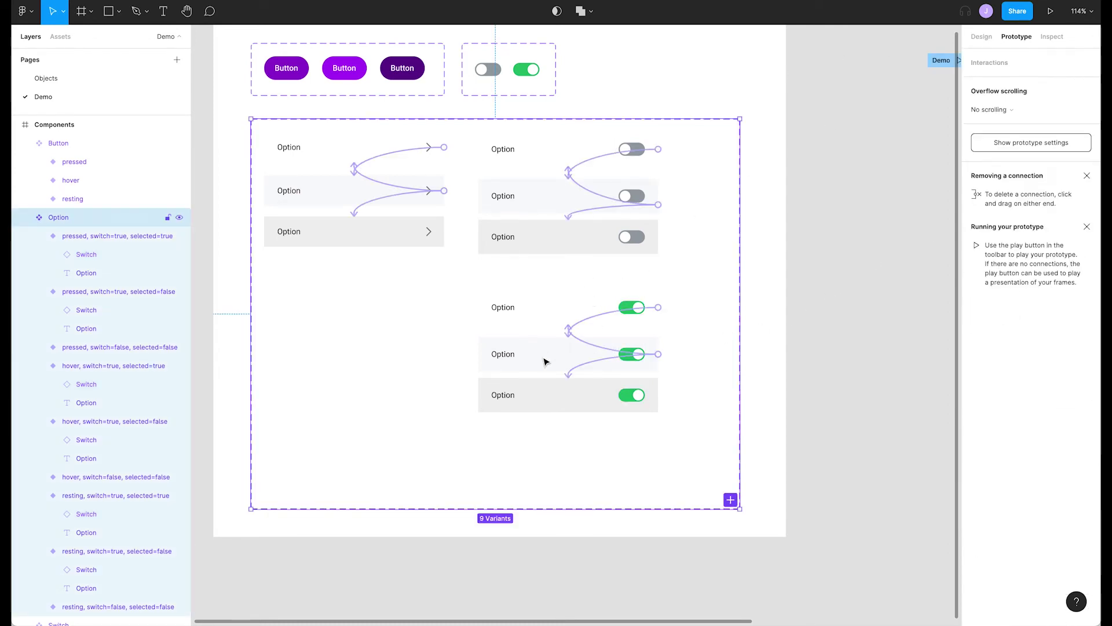
Connect each pressed Option variant to its opposite selected variant with On click → Change to
left_click(587, 251)
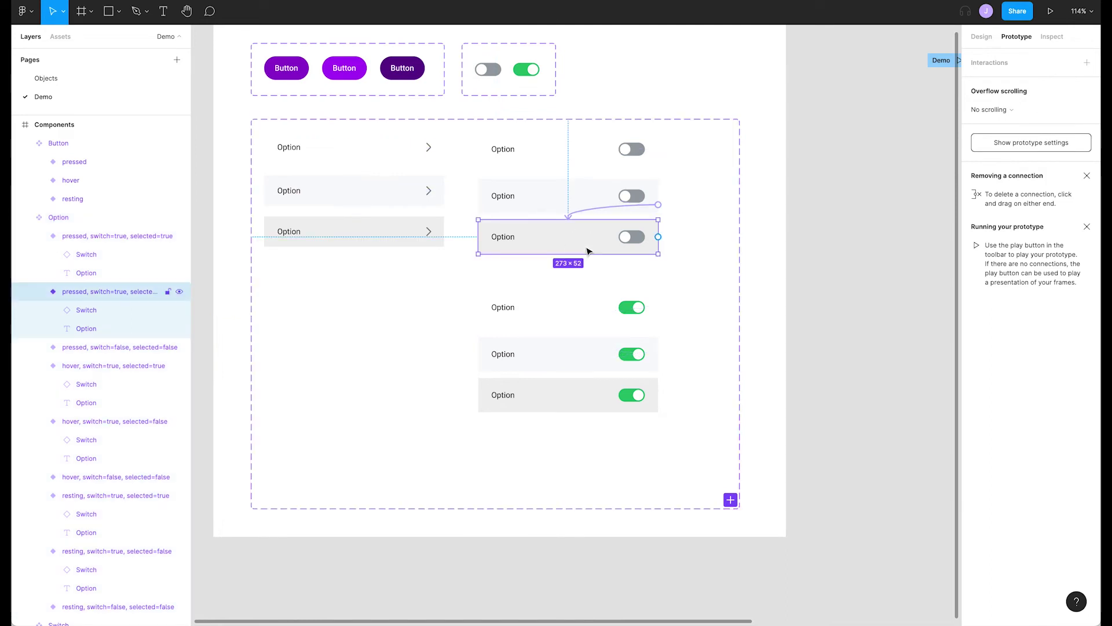
left_click_drag(658, 236, 601, 344)
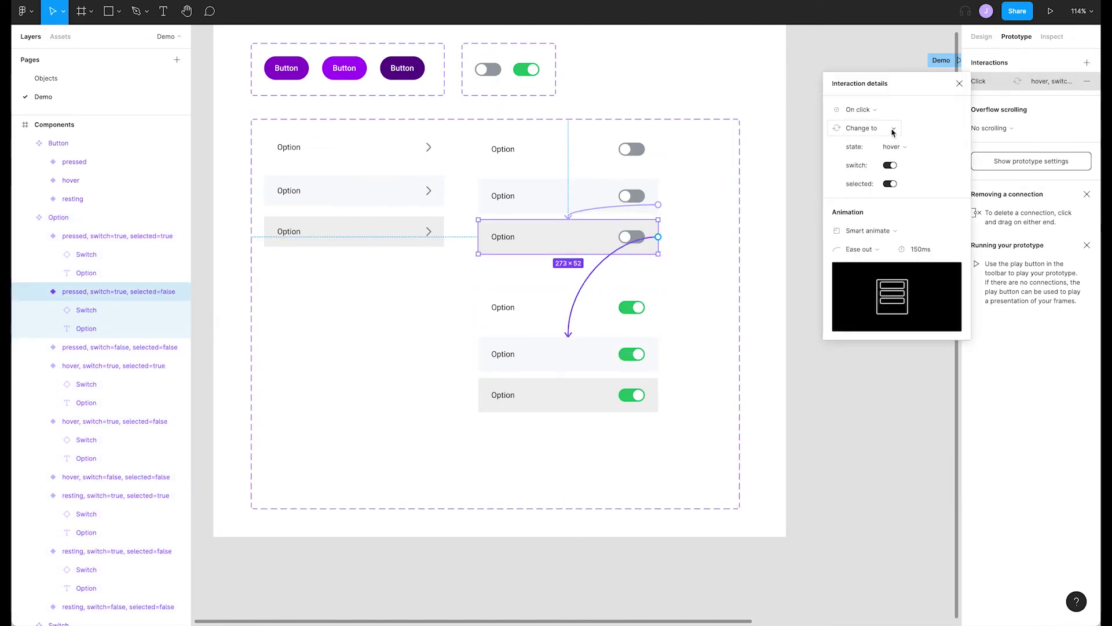
left_click(579, 405)
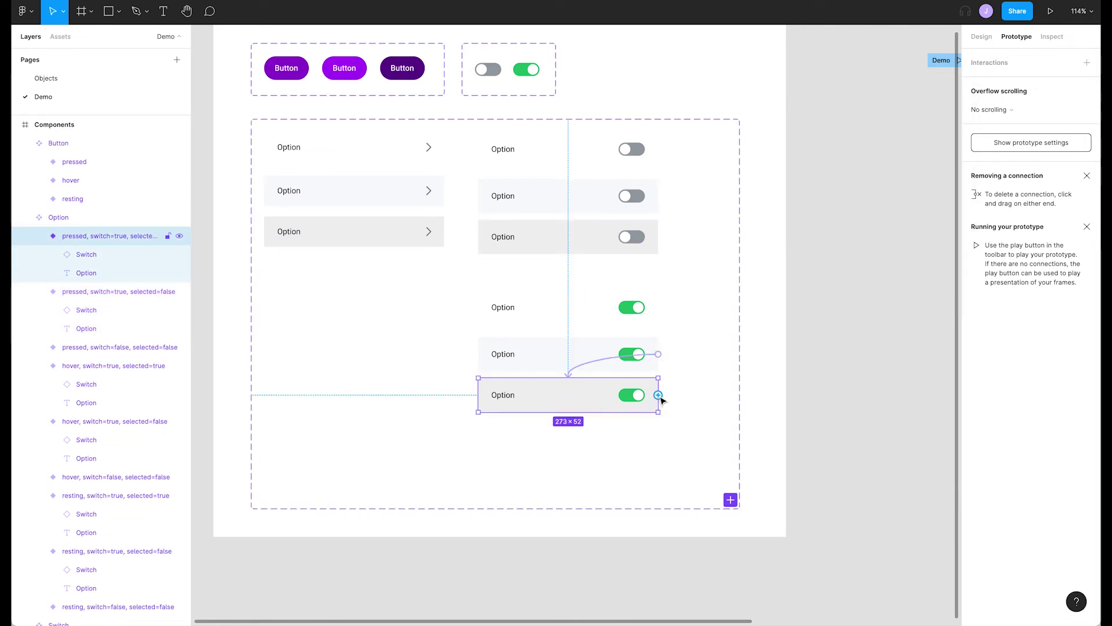
left_click_drag(659, 395, 573, 214)
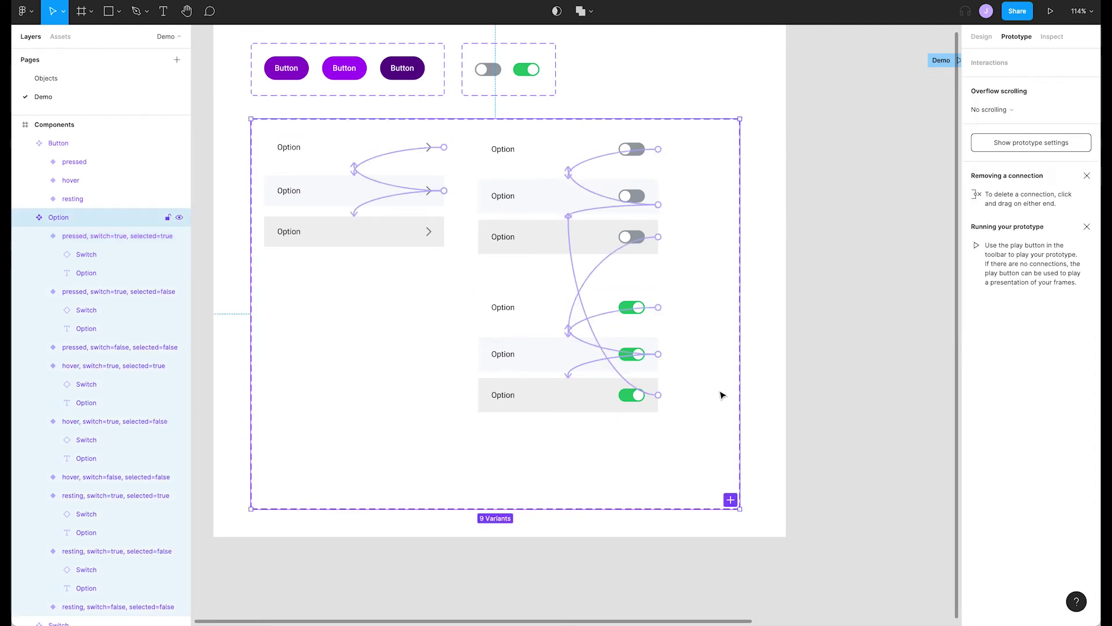
Launch the prototype preview and click the first and second Option rows to flip their switches
key("super+alt+Return")
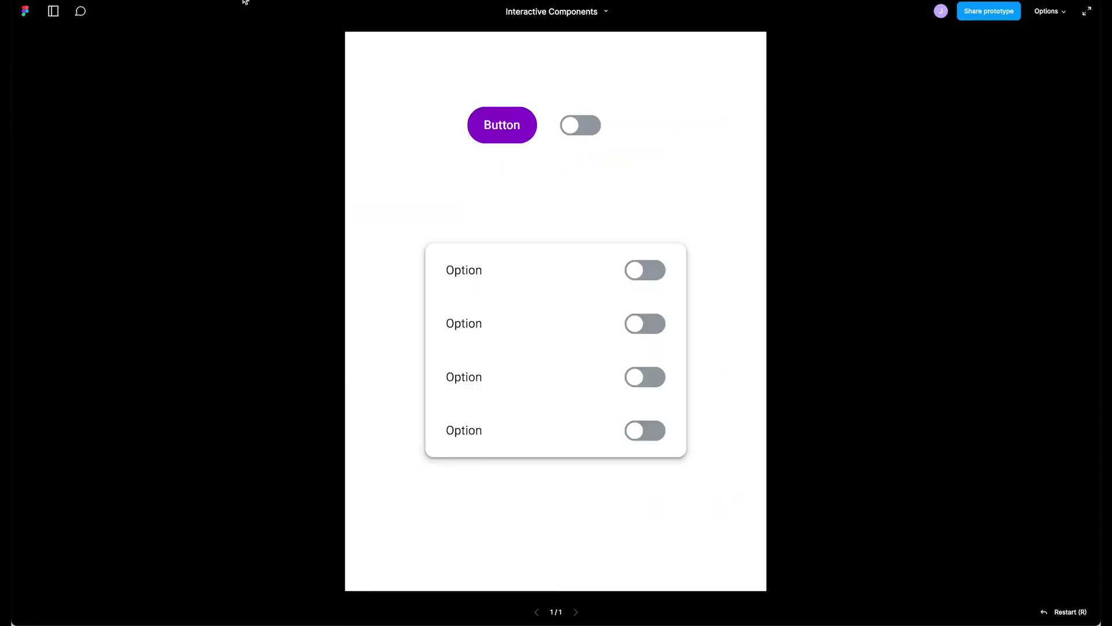
left_click(571, 288)
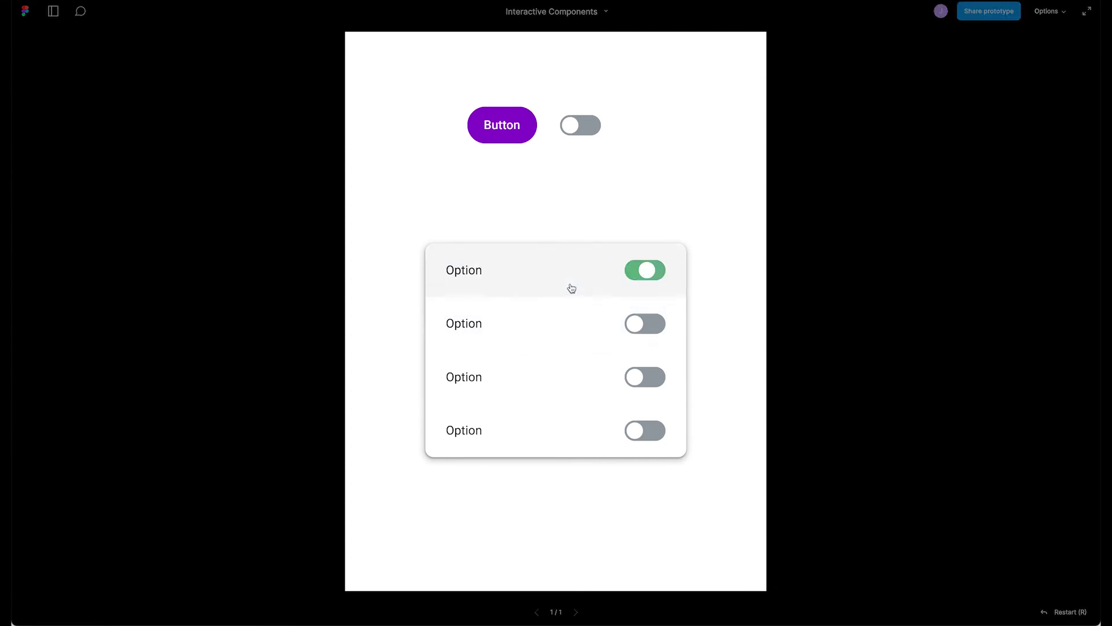
left_click(527, 321)
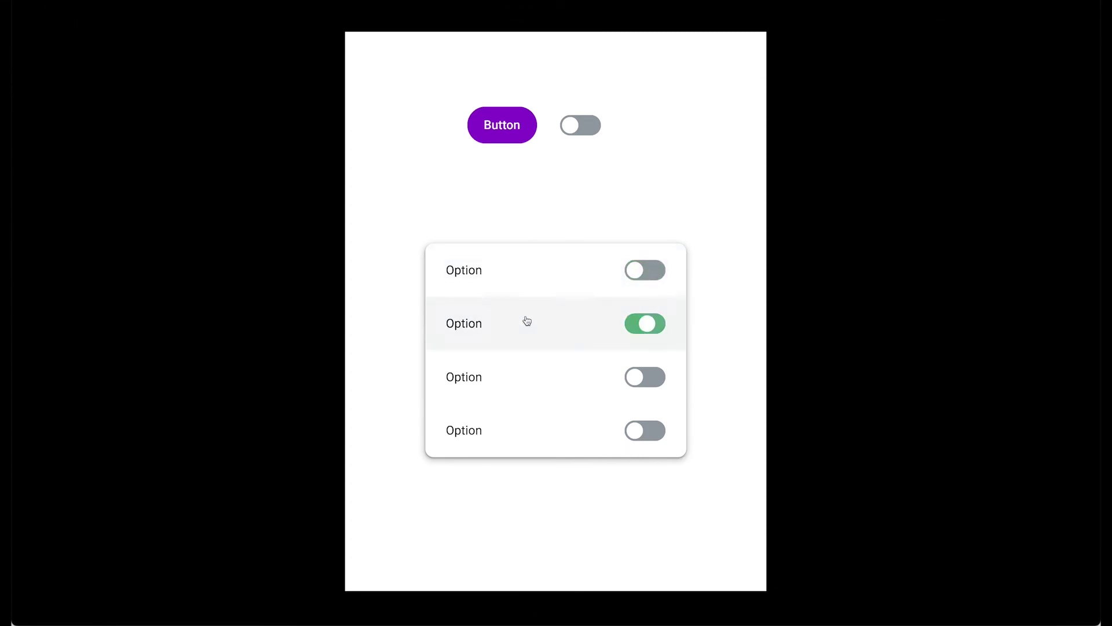
left_click(527, 321)
left_click(527, 321)
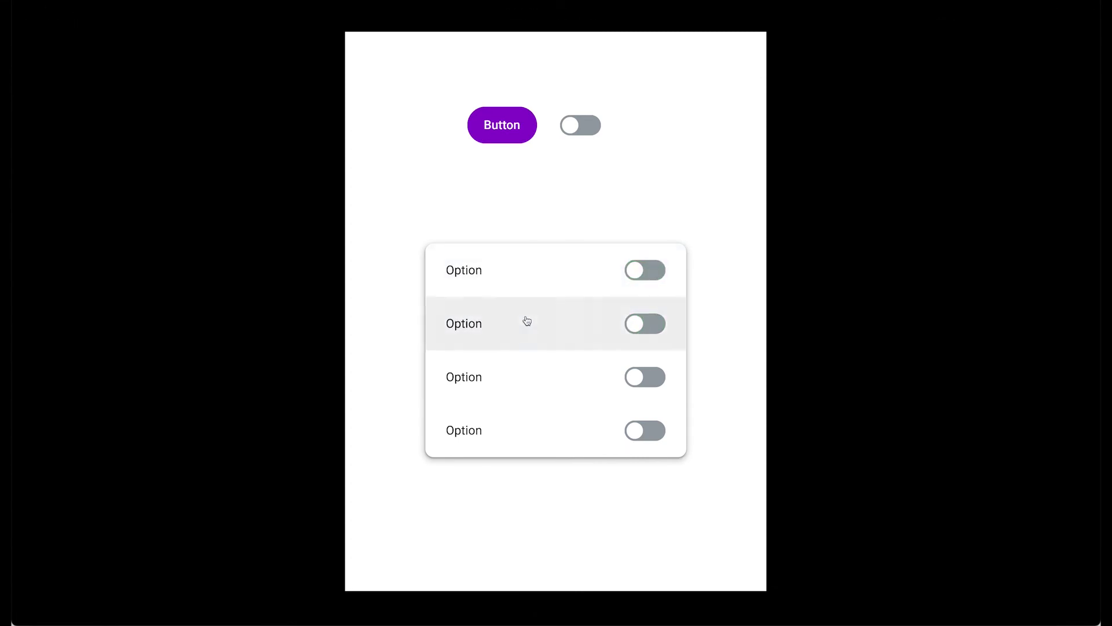
left_click(514, 371)
Toggle the third and fourth Option rows, then switch the second row off and on again
left_click(517, 373)
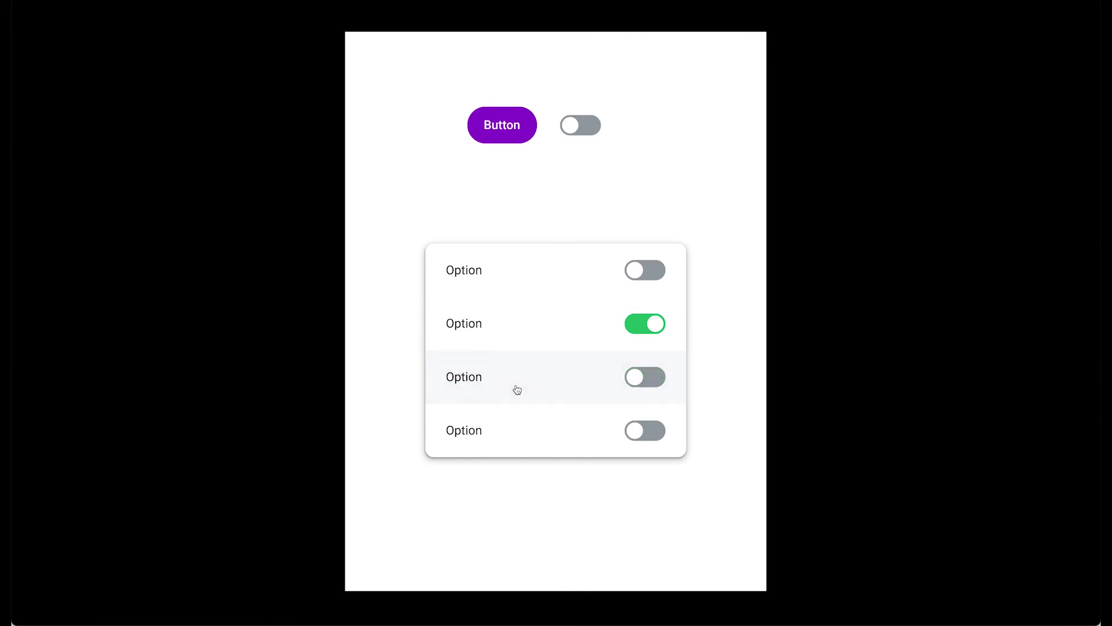
left_click(514, 440)
left_click(515, 443)
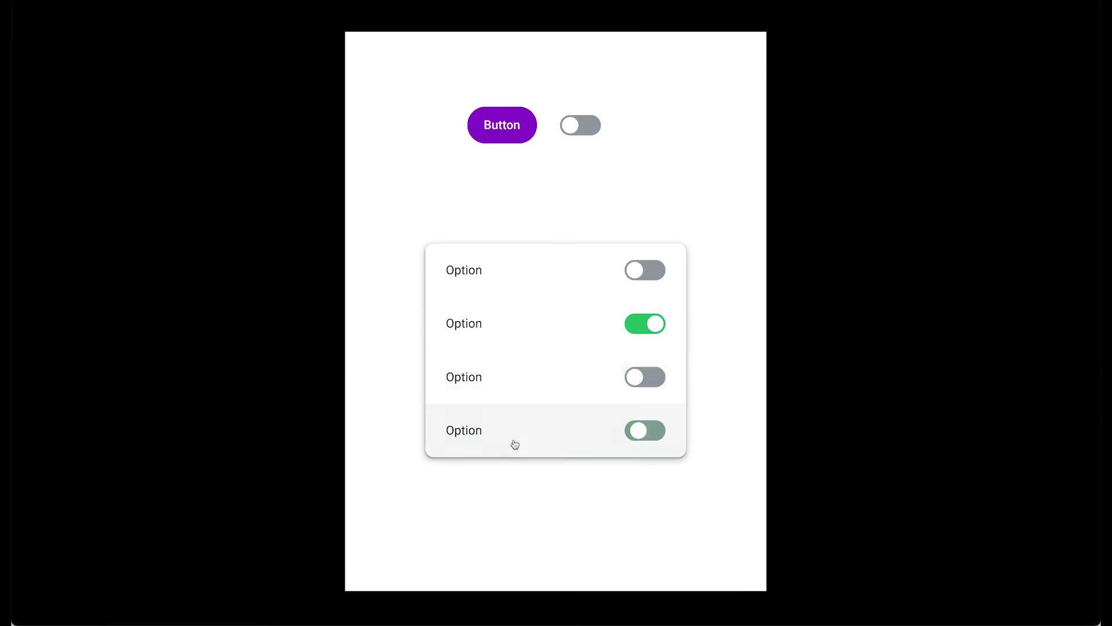
left_click(521, 338)
left_click(522, 338)
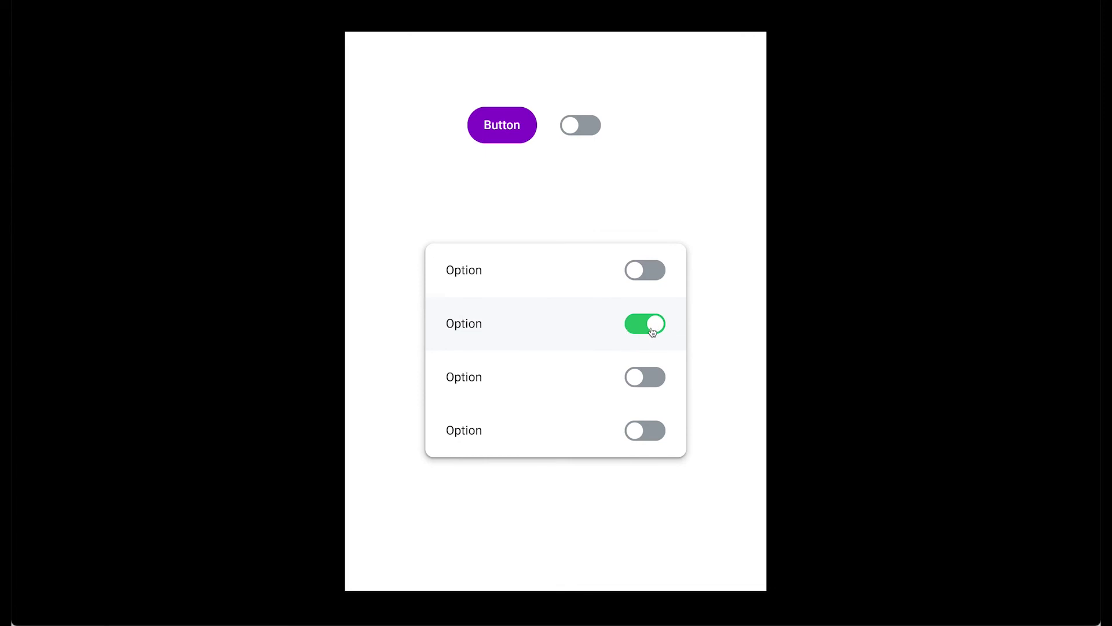
left_click(581, 329)
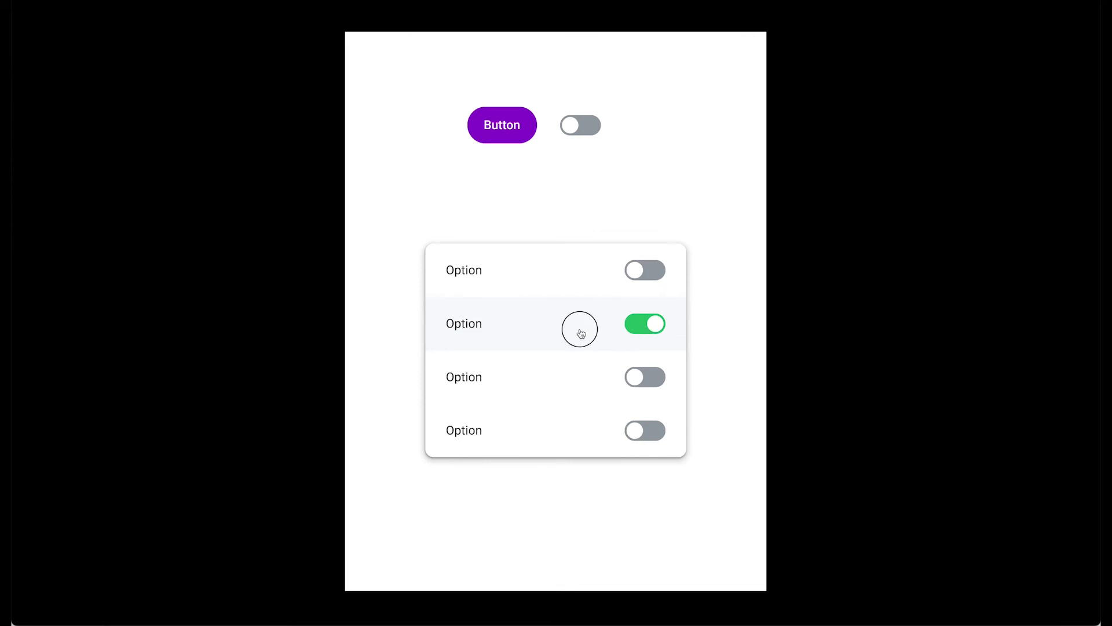
left_click(630, 332)
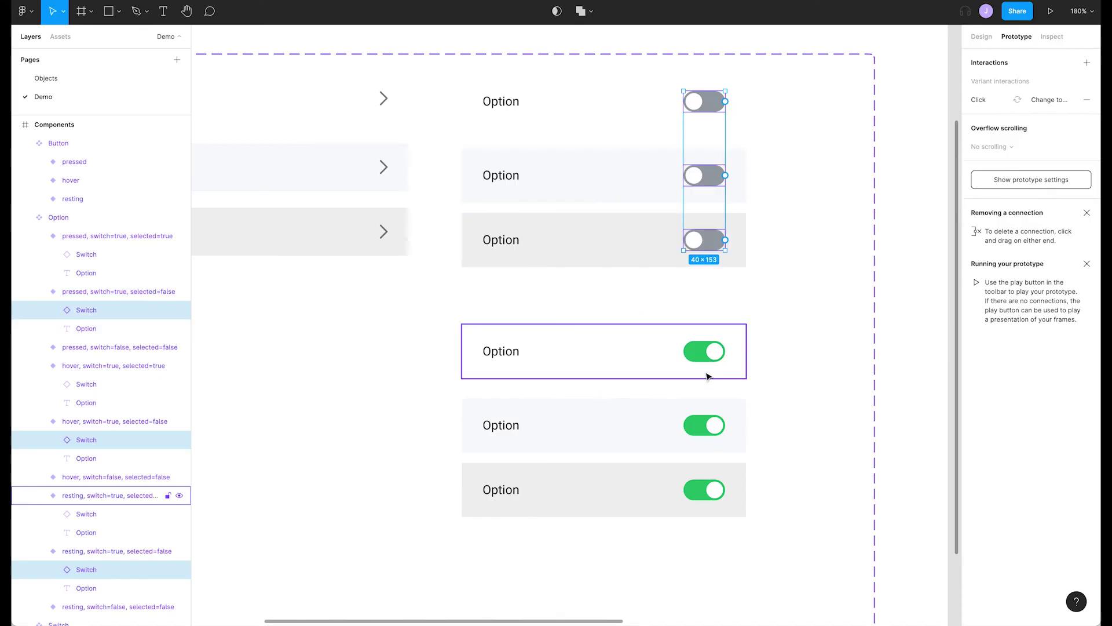
Select the Switch layers in all Option variants and delete their Click → Mixed interaction
left_click(700, 346, "shift")
left_click(698, 422)
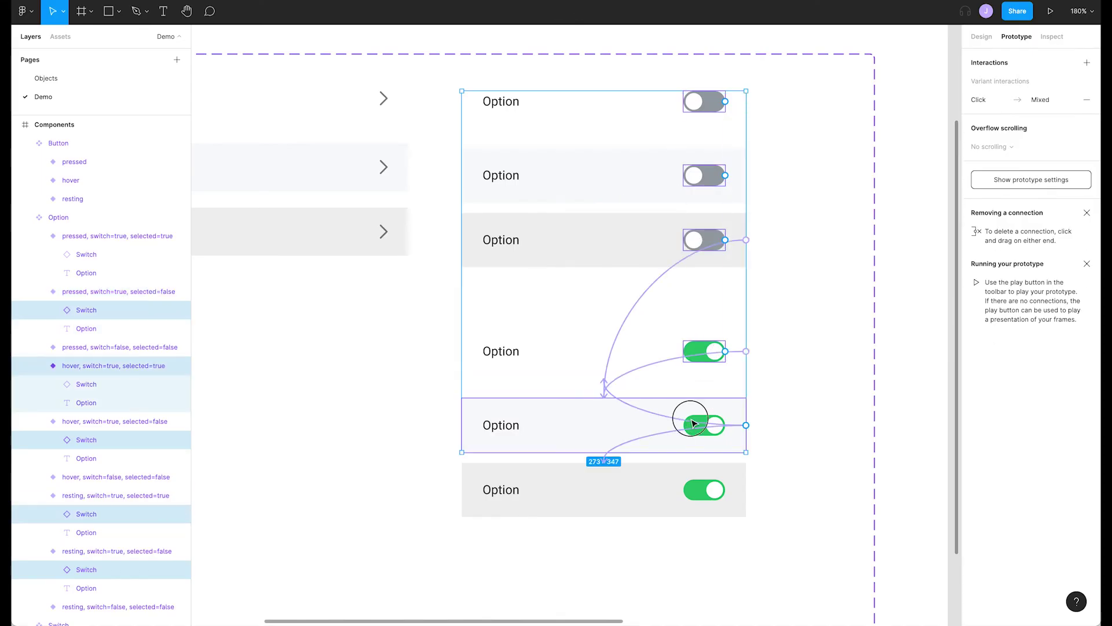
left_click(723, 421)
key("ctrl+z")
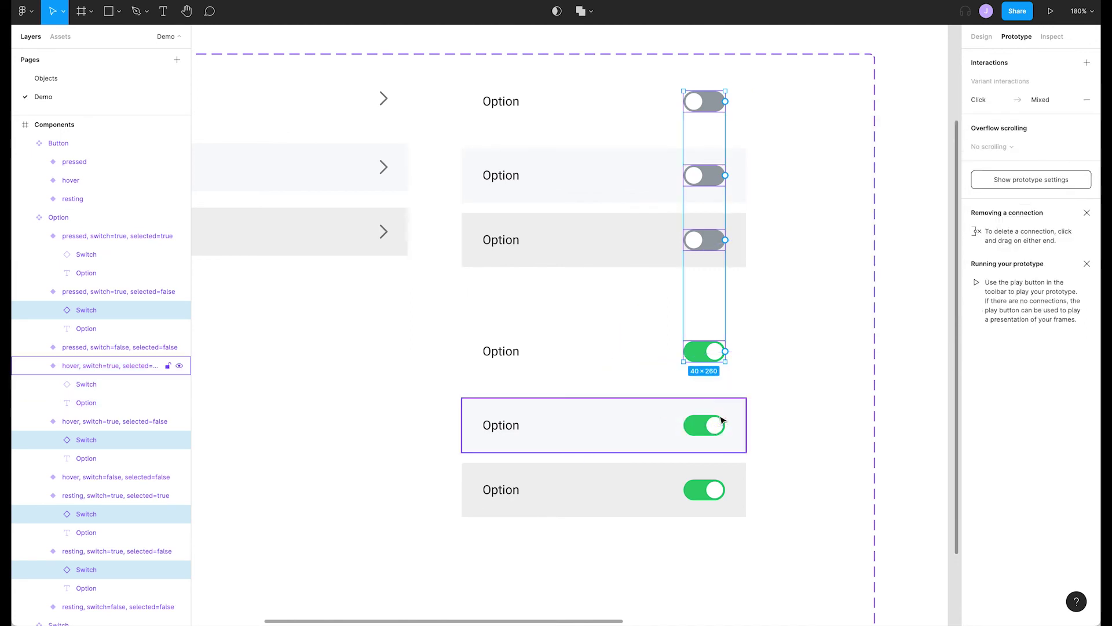
key("ctrl+shift+z")
left_click(723, 421, "shift")
left_click(708, 489, "shift")
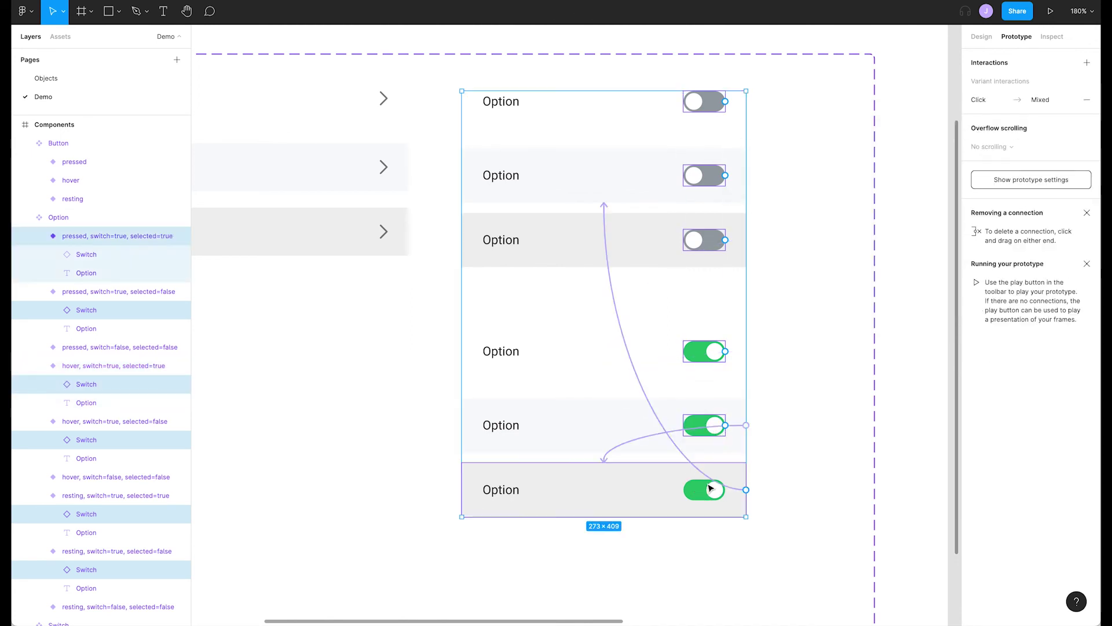
left_click(1087, 102)
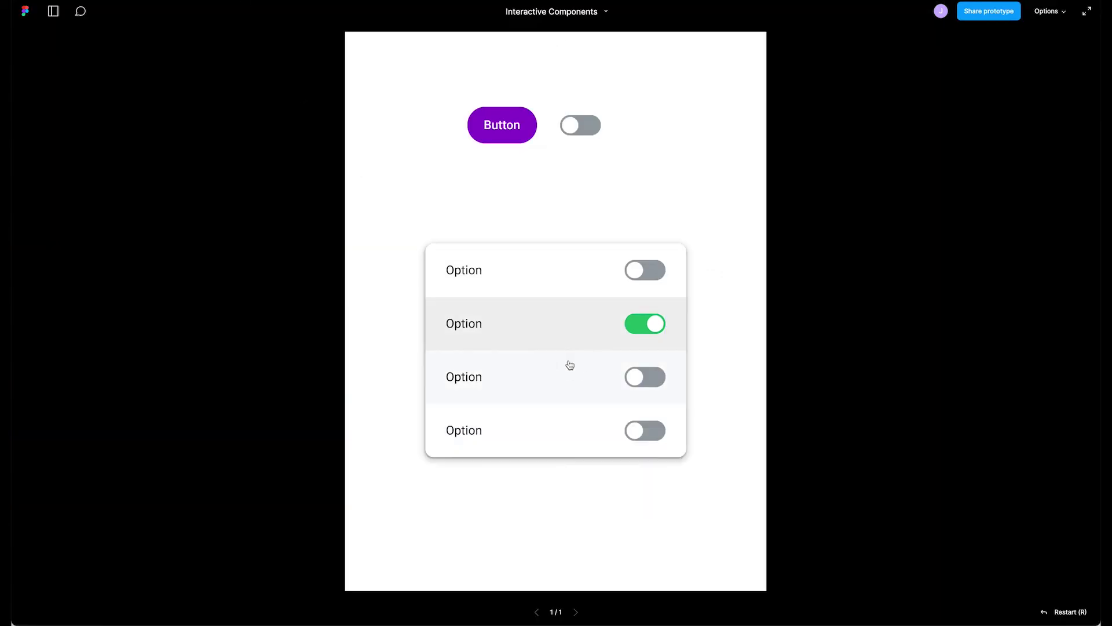
Click the second, third and first Option rows, confirming each switch flips on and off
left_click(570, 365)
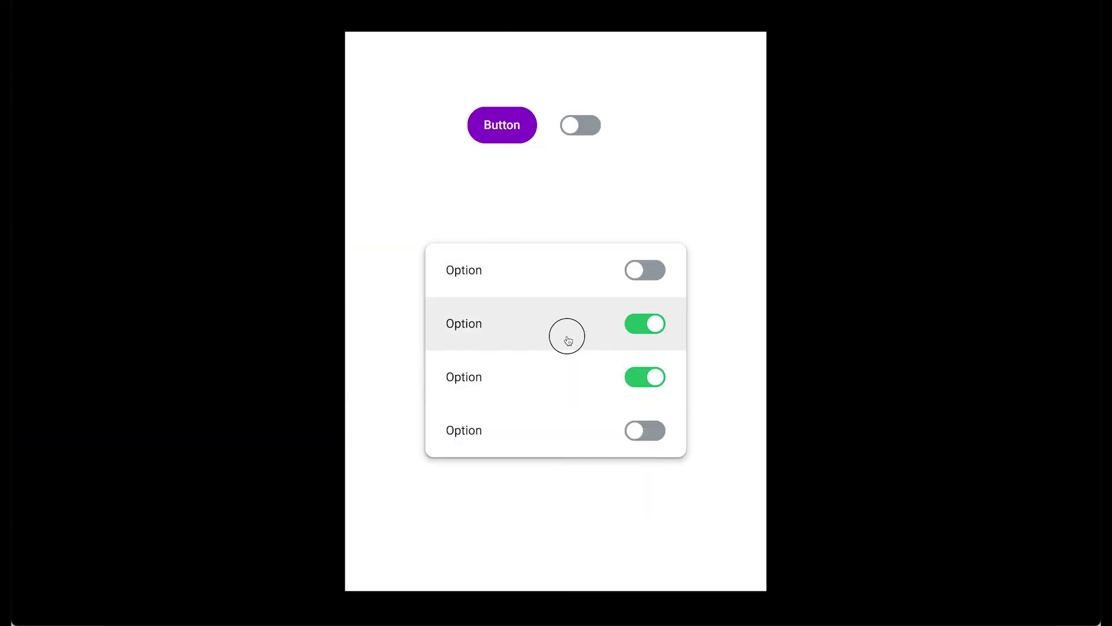
left_click(568, 340)
left_click(571, 376)
left_click(645, 333)
left_click(645, 333)
left_click(645, 333)
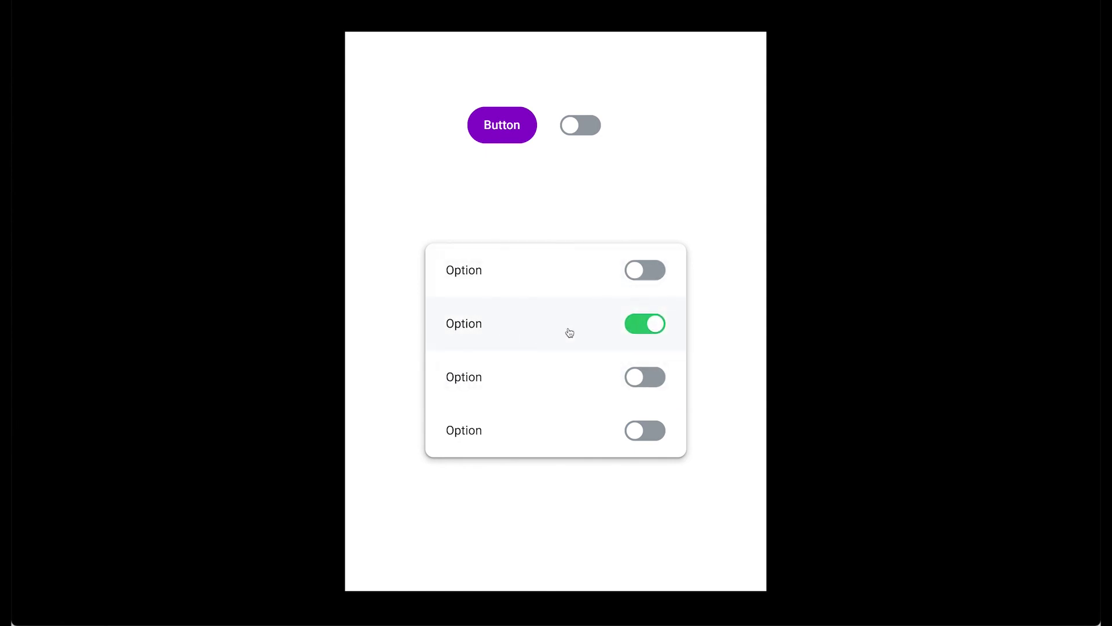
left_click(649, 266)
left_click(550, 271)
left_click(546, 268)
left_click(561, 330)
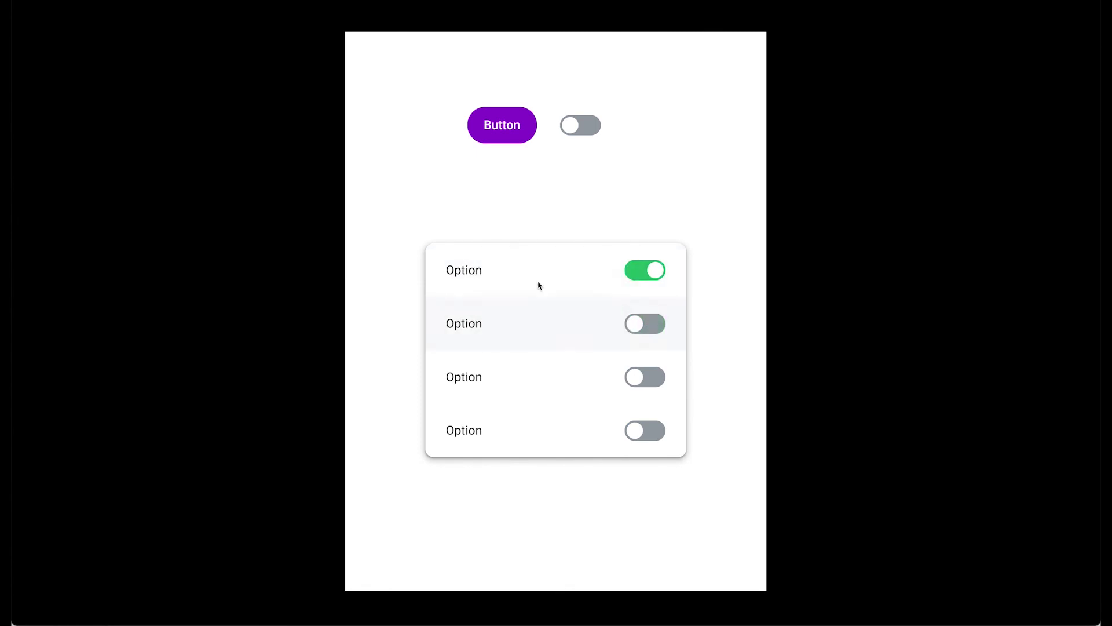